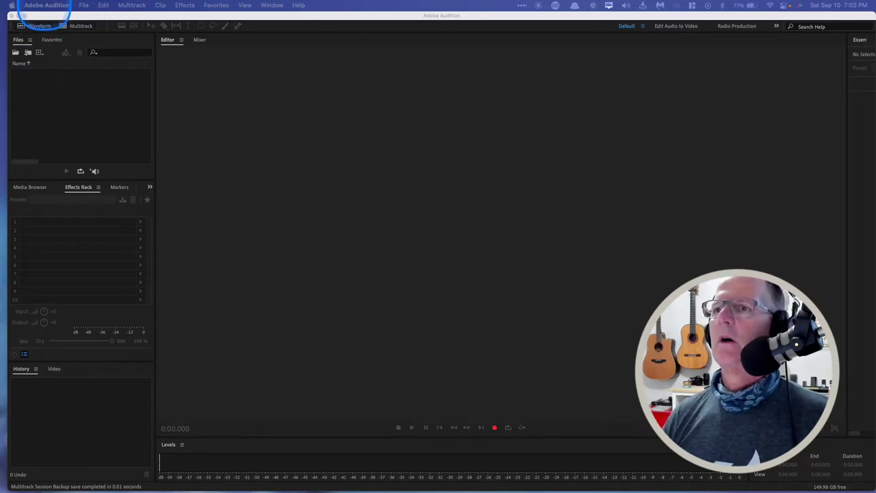
Choose Scarlett Solo USB as the default input and Ecamm Live App Audio as the default output in the audio hardware preferences.
left_click(47, 5)
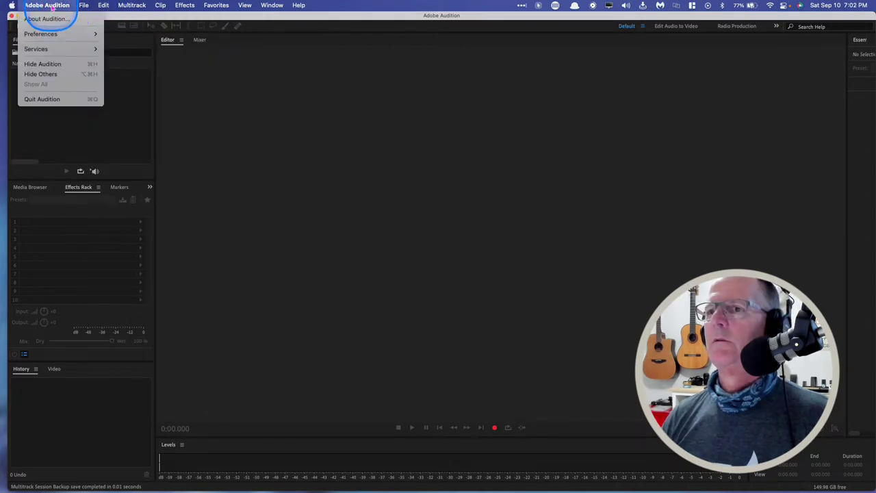
mouse_move(43, 37)
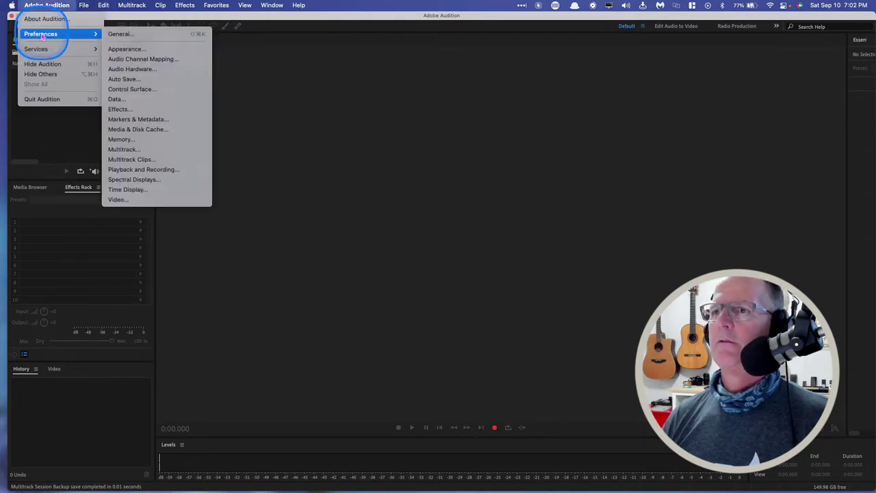
left_click(127, 69)
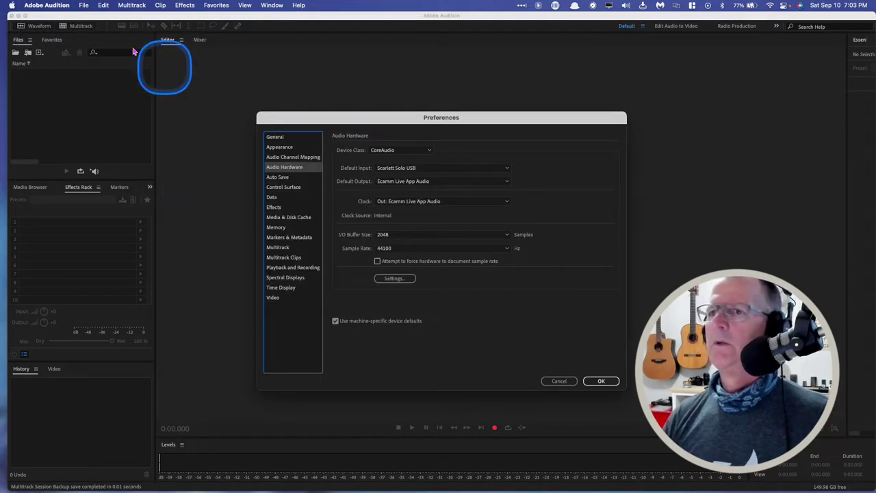
left_click(46, 5)
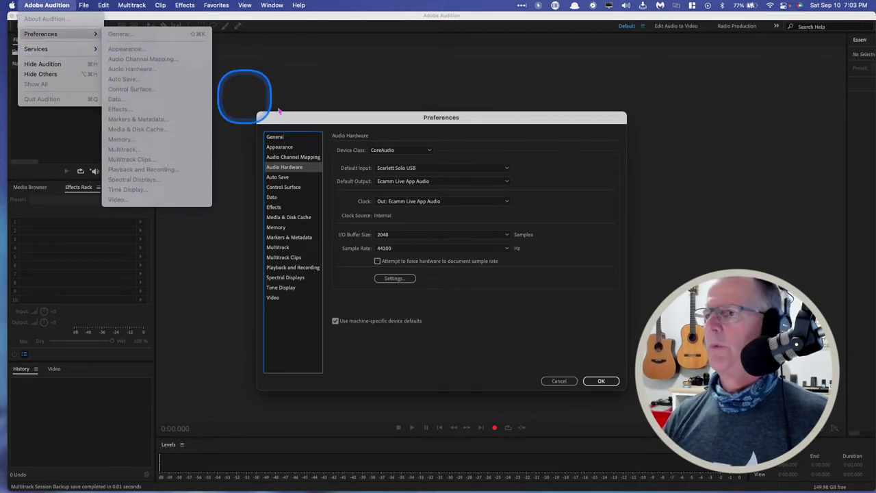
left_click(336, 115)
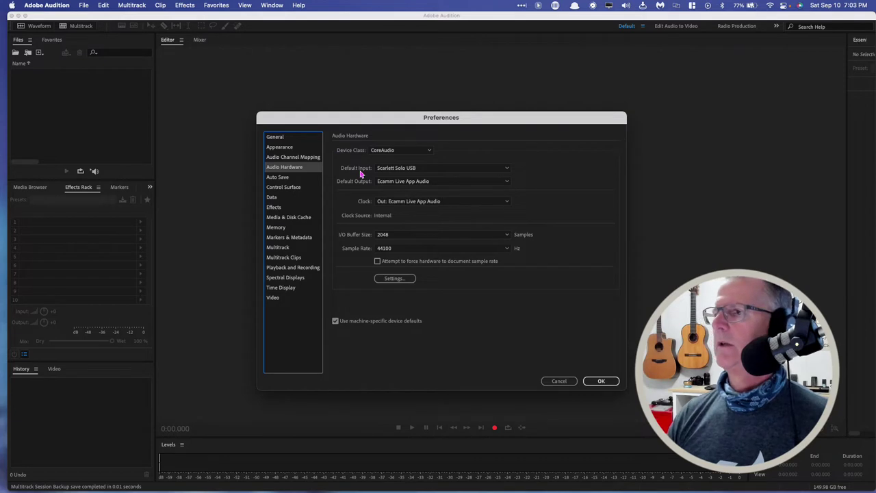
left_click(507, 171)
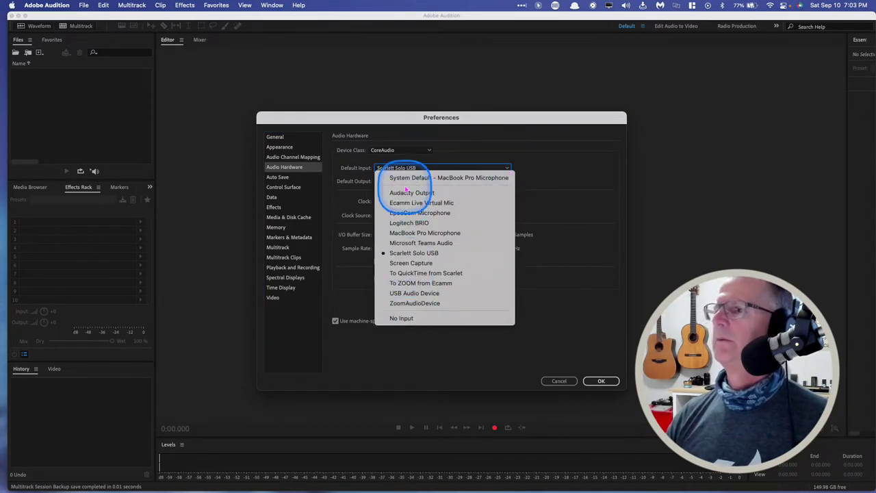
left_click(400, 253)
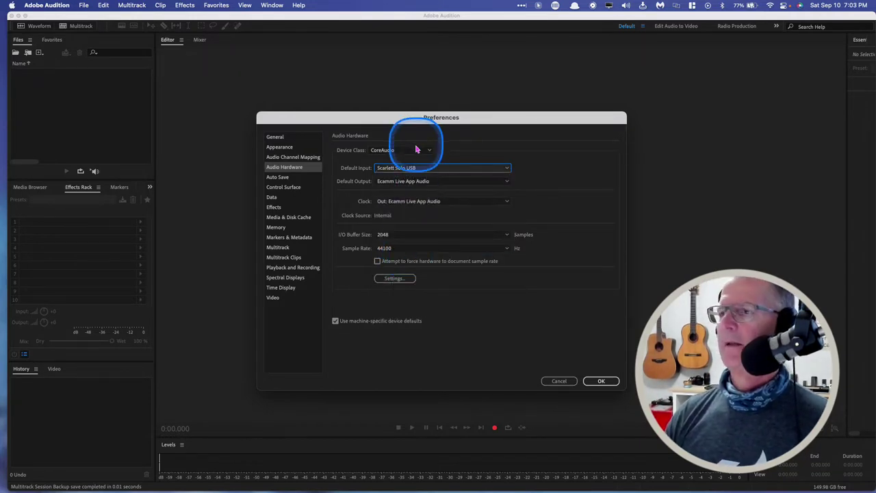
left_click(445, 181)
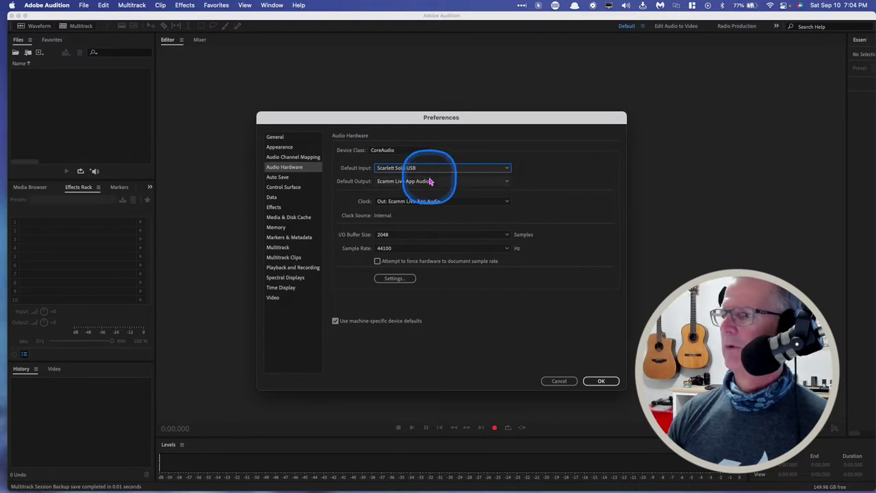
left_click(600, 380)
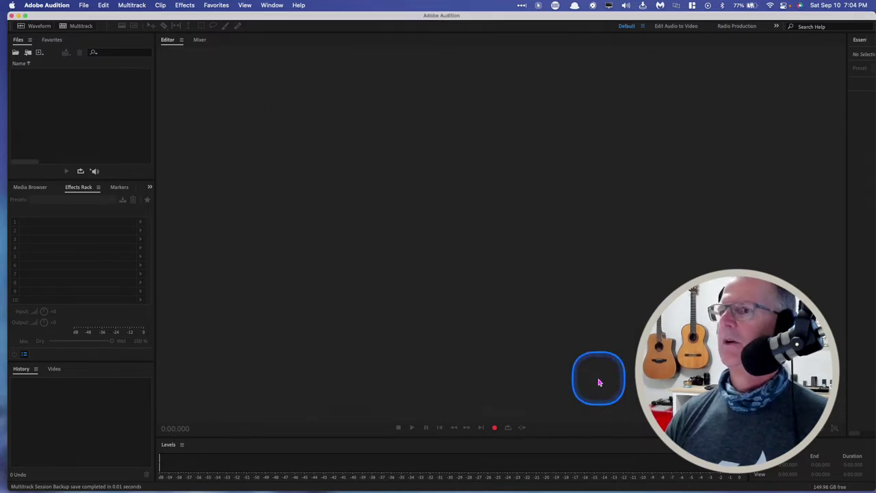
Create a new multitrack session named "assignment 1" with the offered sample rate, bit depth and mix settings.
left_click(81, 28)
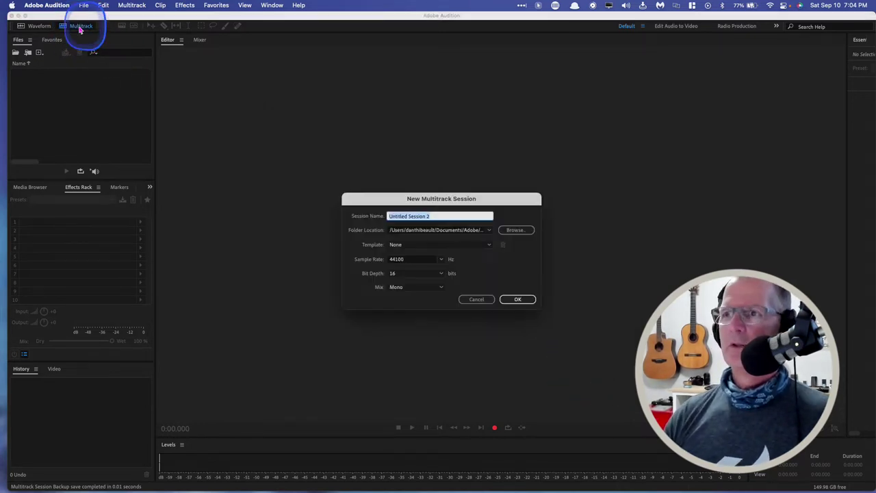
left_click(291, 128)
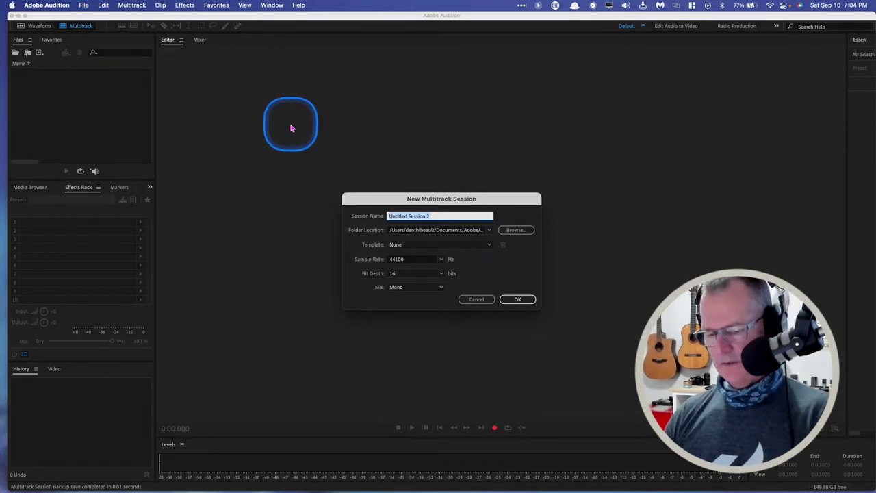
type("assig")
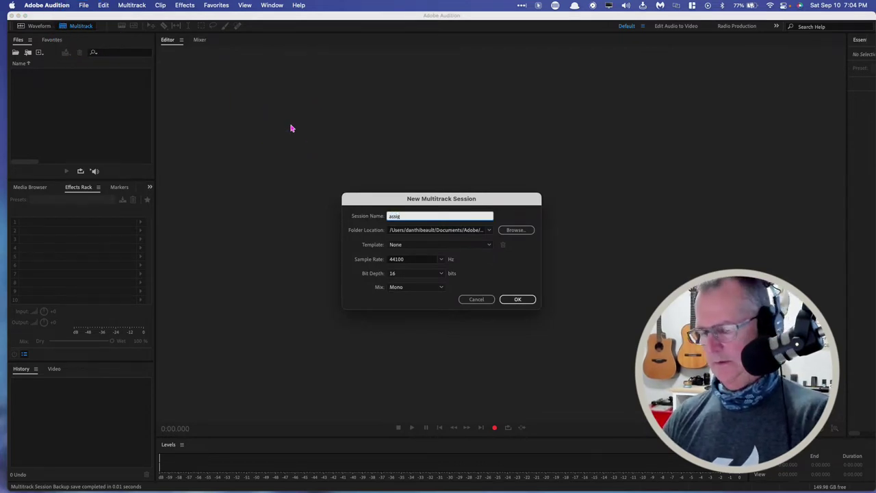
type("nment")
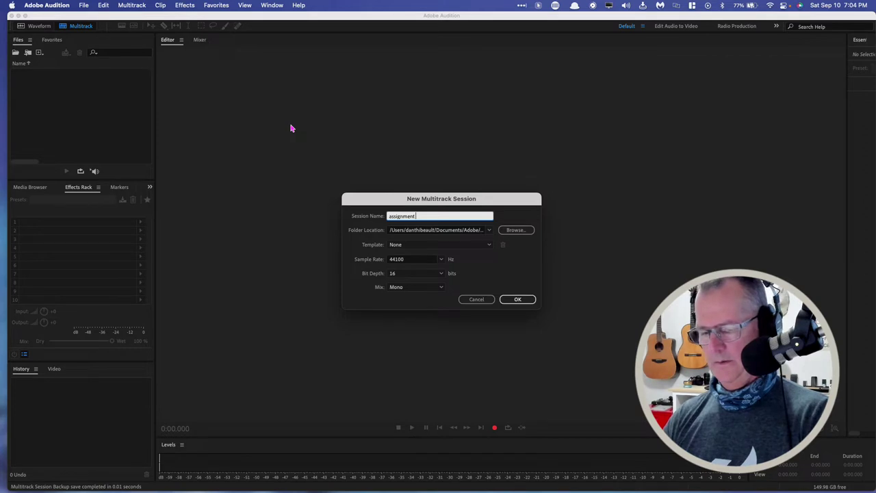
type(" 1")
key("Return")
Arm Track 1 for recording, switching its record arming off and on again.
left_click(395, 82)
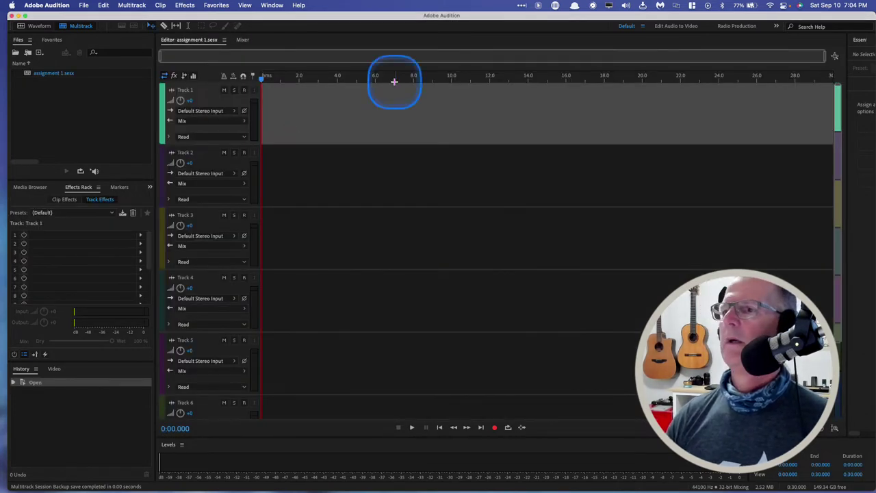
left_click(303, 112)
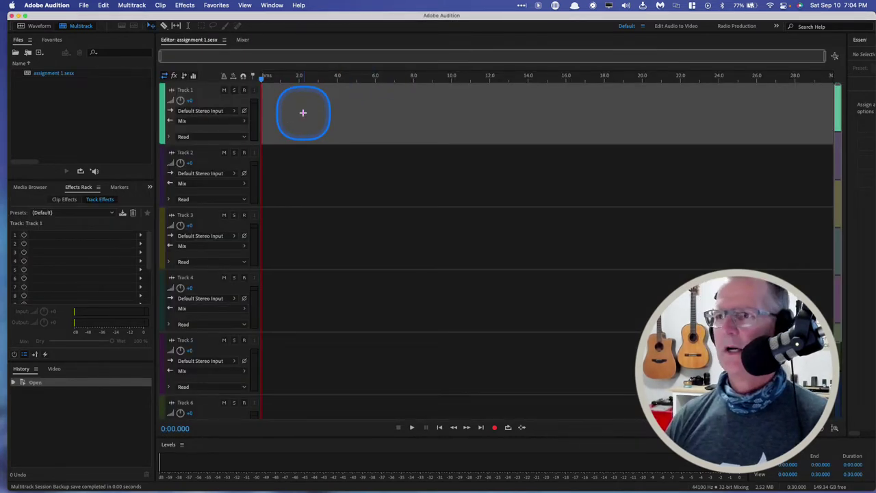
left_click(244, 92)
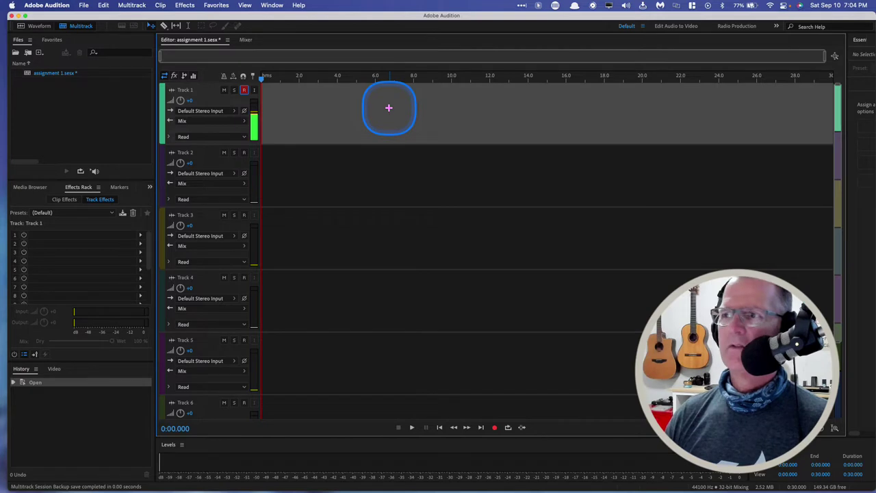
left_click(244, 90)
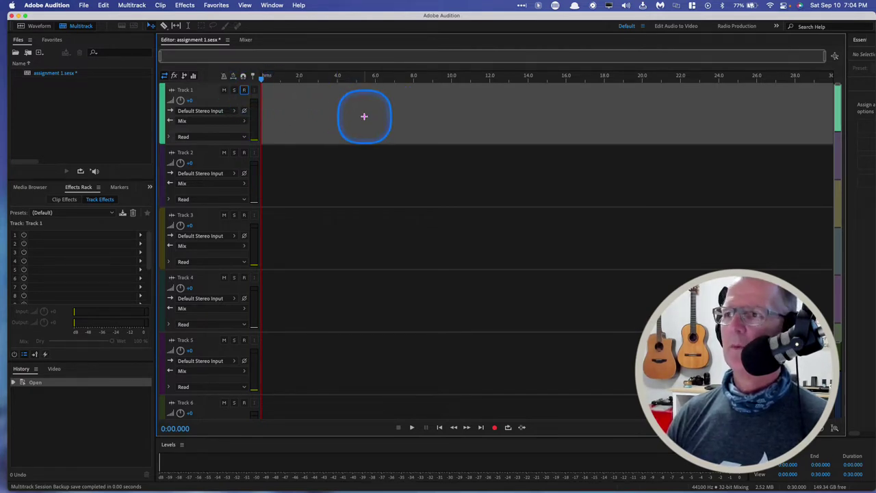
left_click(244, 90)
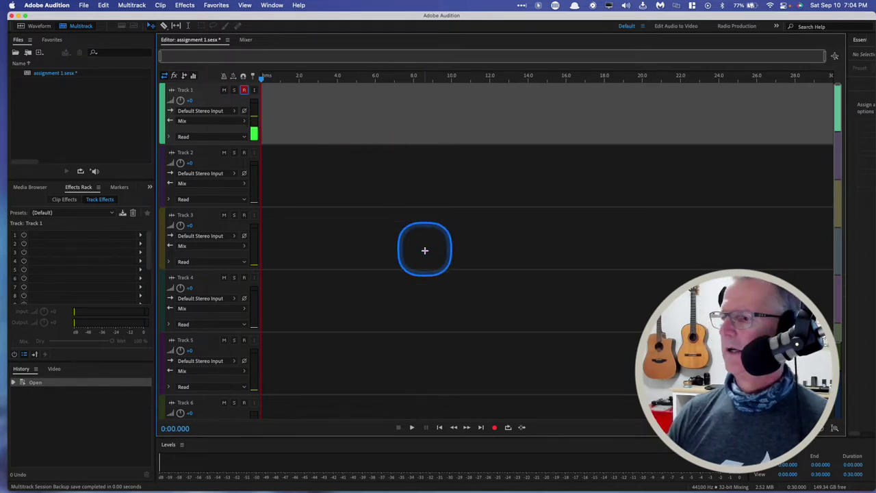
Record a voice clip of about 17 seconds on Track 1 and stop the recording.
left_click(495, 429)
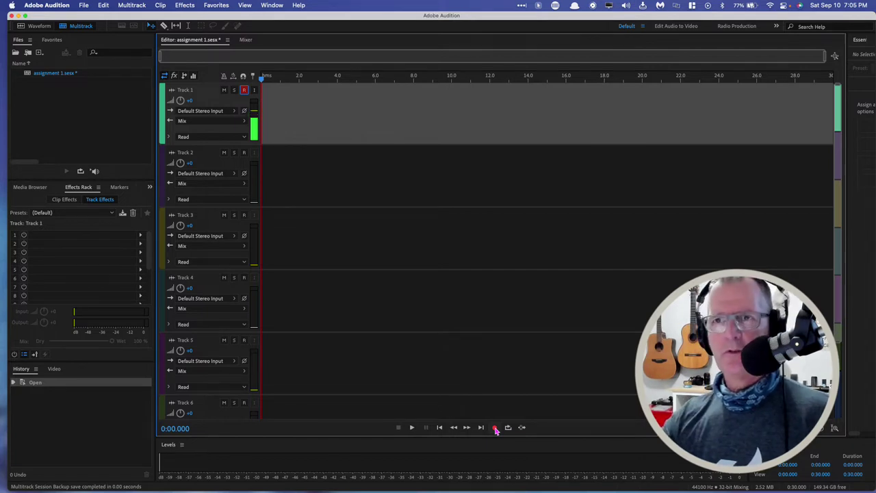
left_click(495, 428)
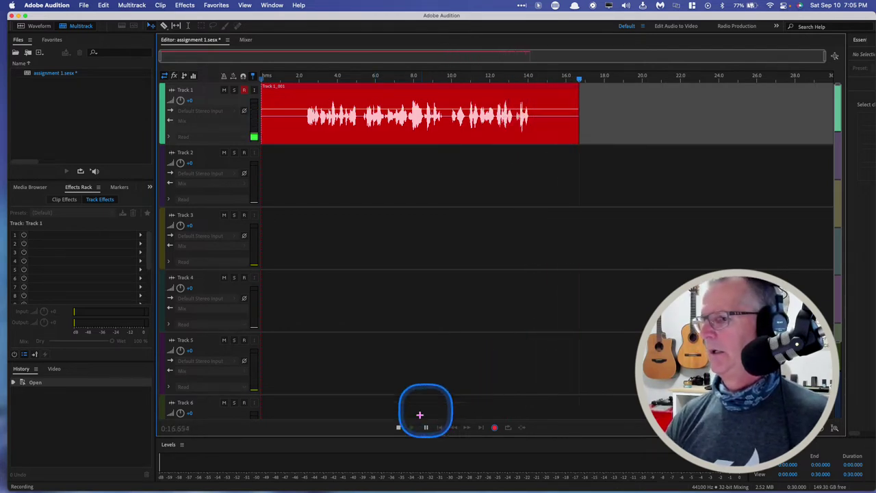
left_click(398, 430)
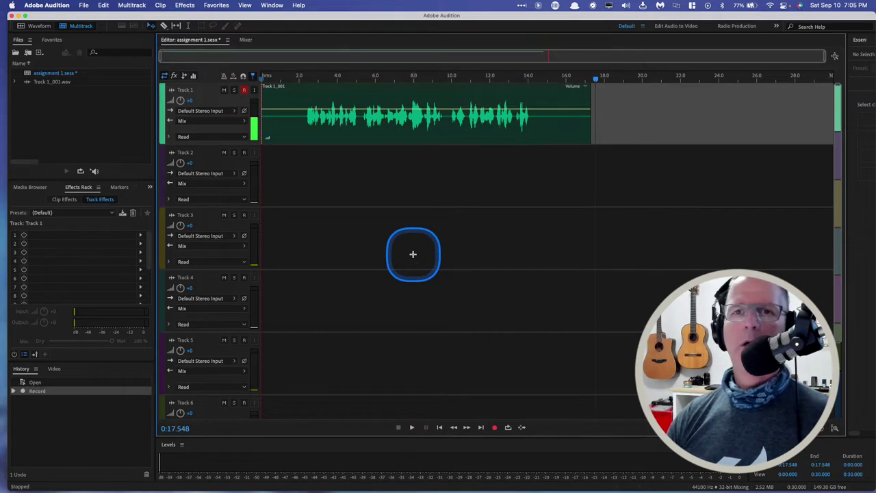
Play back the Track 1 recording from about 1.65 seconds until the speech ends.
left_click(293, 78)
key("space")
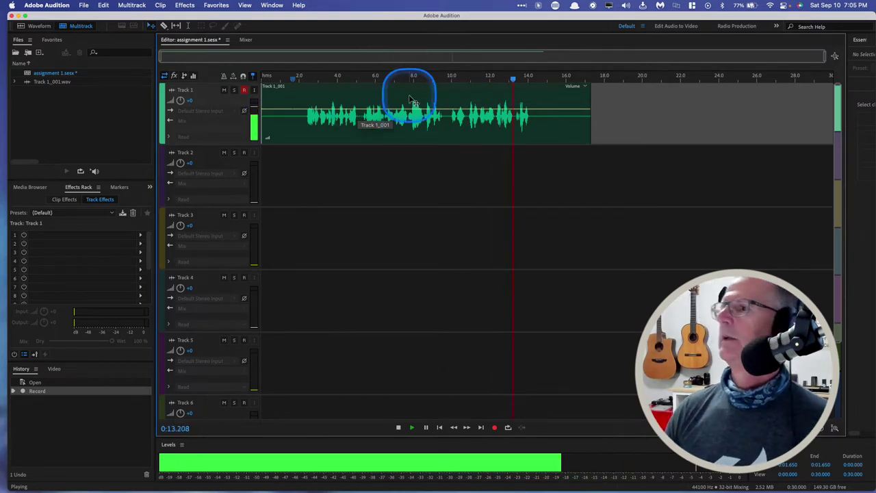
key("space")
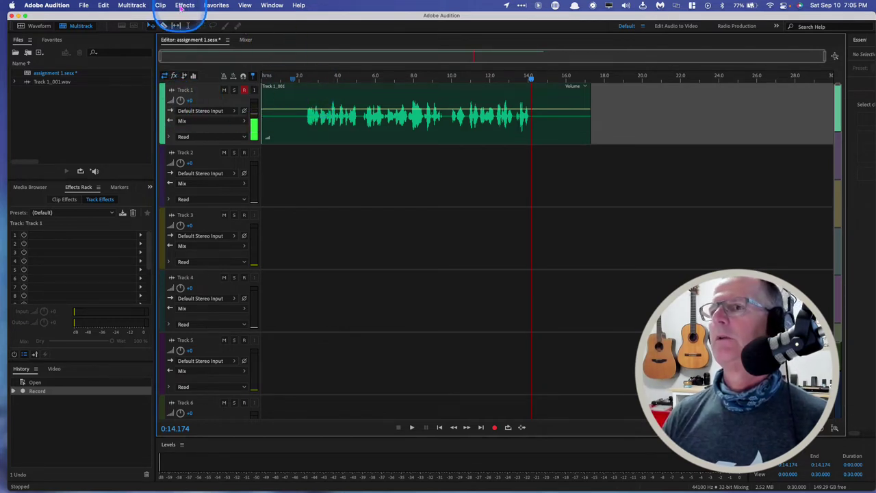
Open the recorded clip in the waveform editor and apply the Single-band Compressor effect with the (Default) preset.
left_click(37, 28)
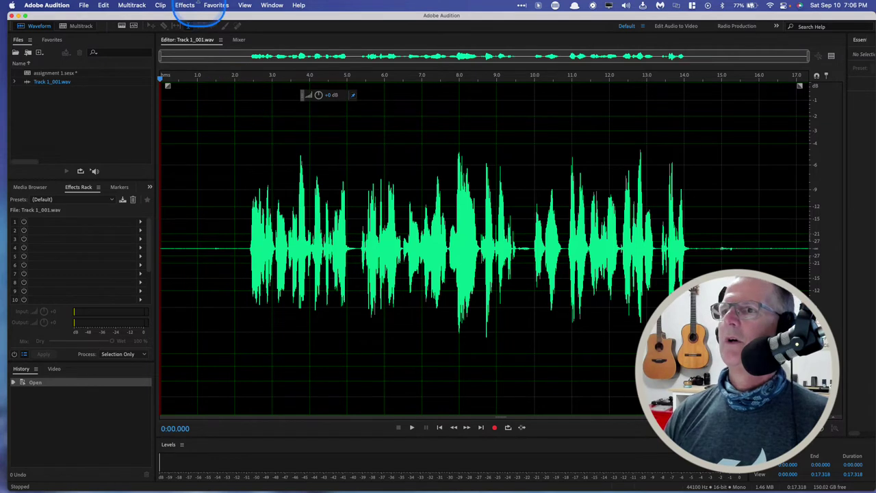
left_click(183, 6)
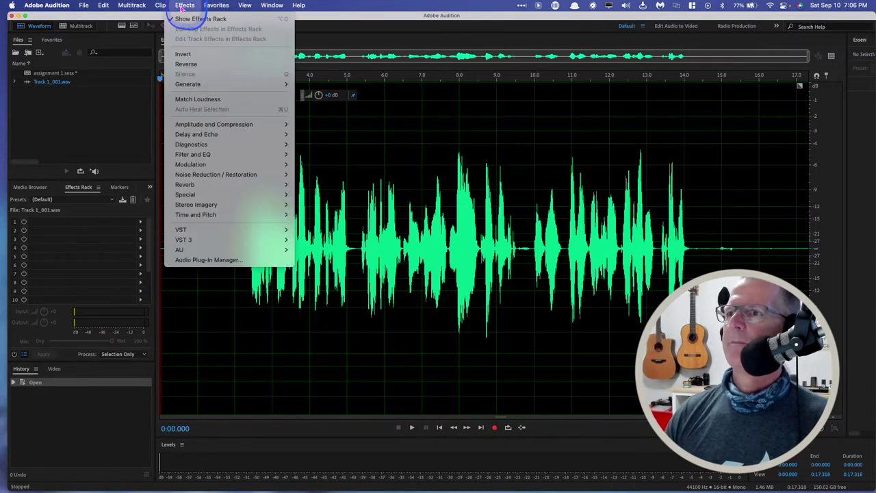
mouse_move(205, 125)
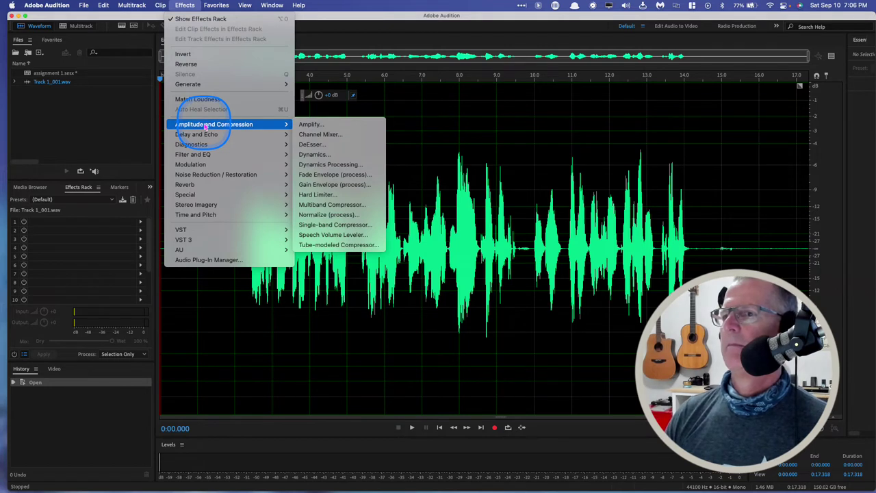
left_click(326, 229)
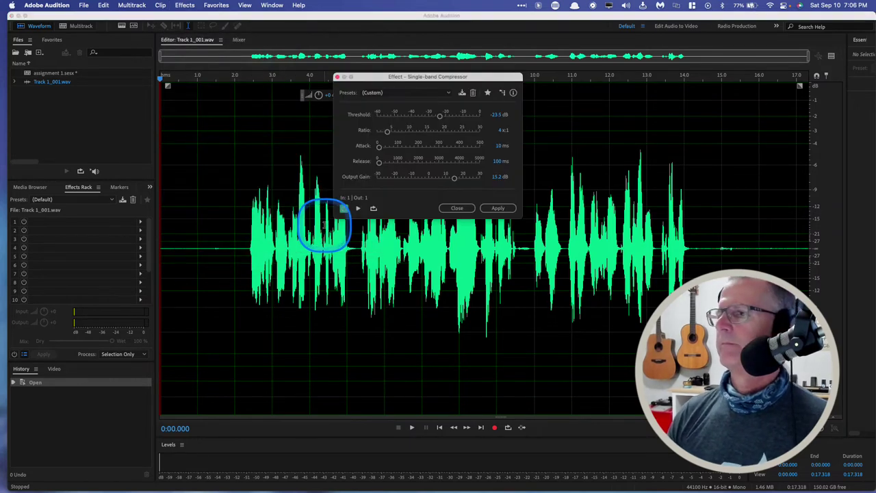
left_click(449, 94)
left_click(387, 102)
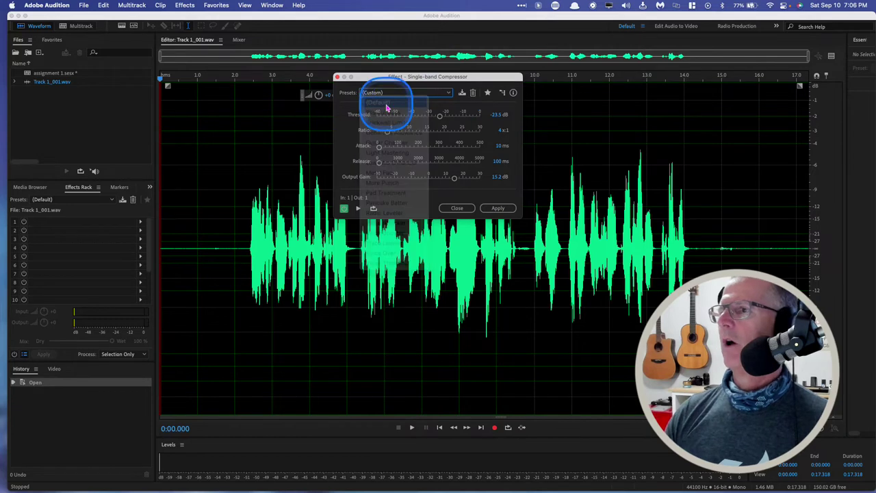
left_click(449, 94)
left_click(388, 103)
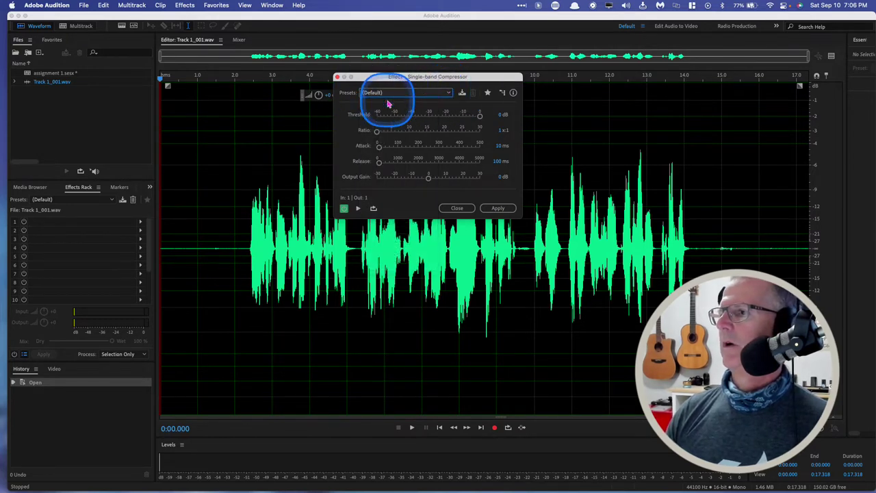
left_click(494, 208)
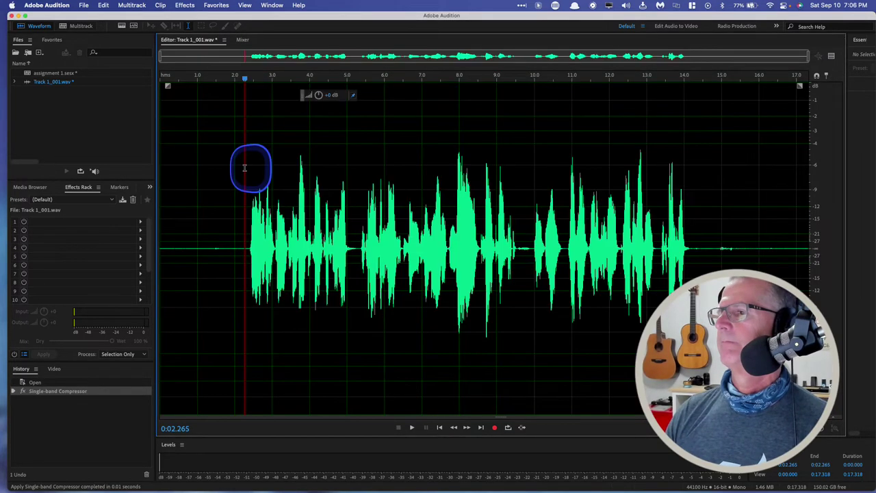
Apply the Single-band Compressor to the voice clip with a threshold of -5.2 dB and a ratio of 4:1.
left_click(245, 168)
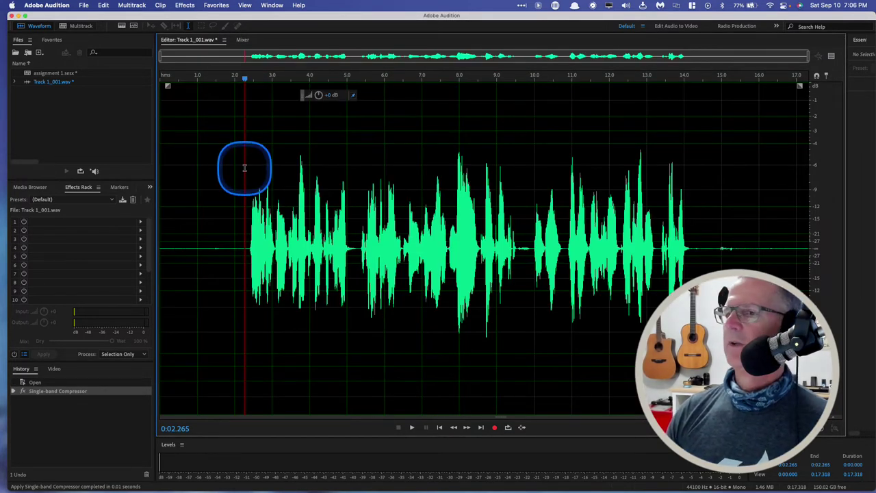
left_click(185, 5)
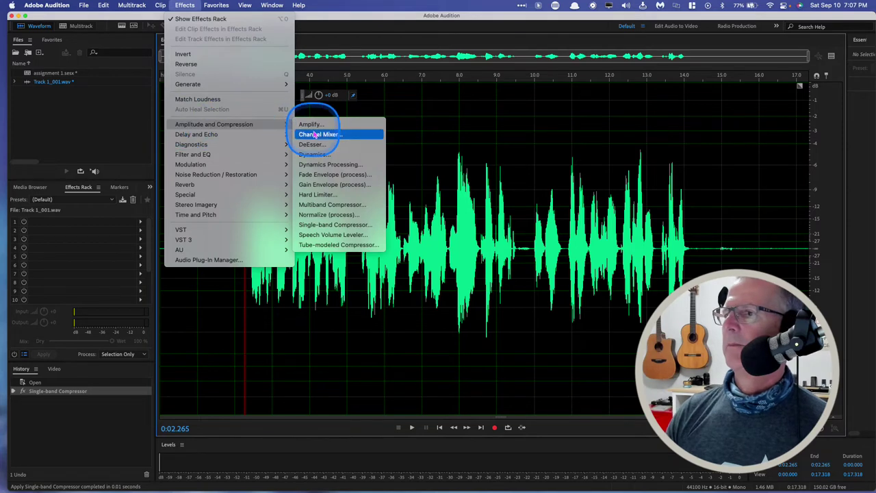
left_click(315, 224)
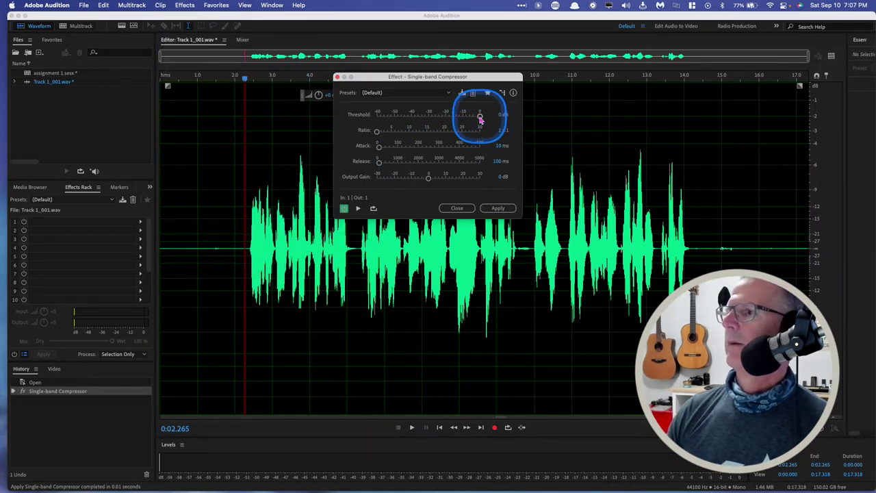
left_click_drag(479, 116, 474, 118)
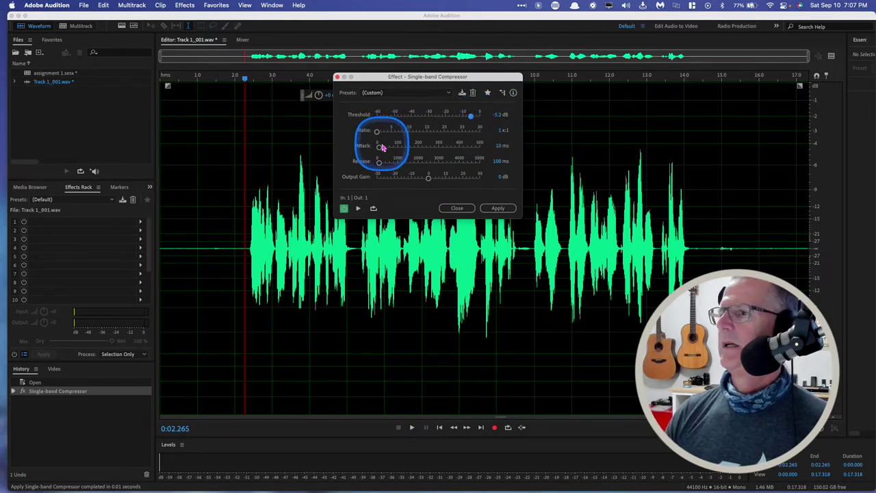
left_click(378, 134)
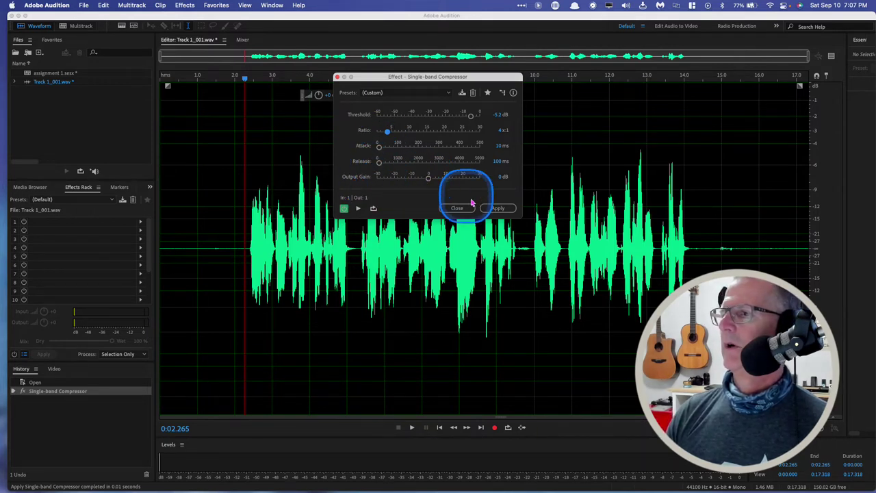
left_click(498, 208)
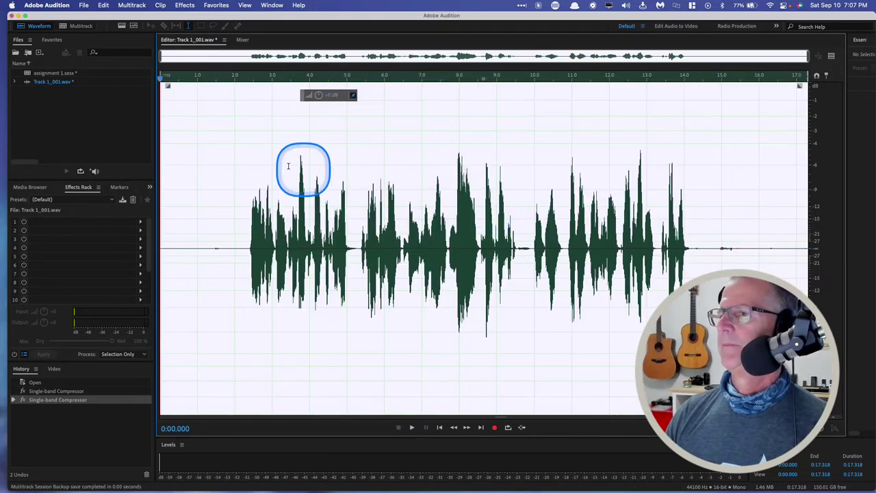
Play back the clip from about 2.2 seconds, just before the speech, and stop at about 3.8 seconds.
left_click(241, 159)
key("space")
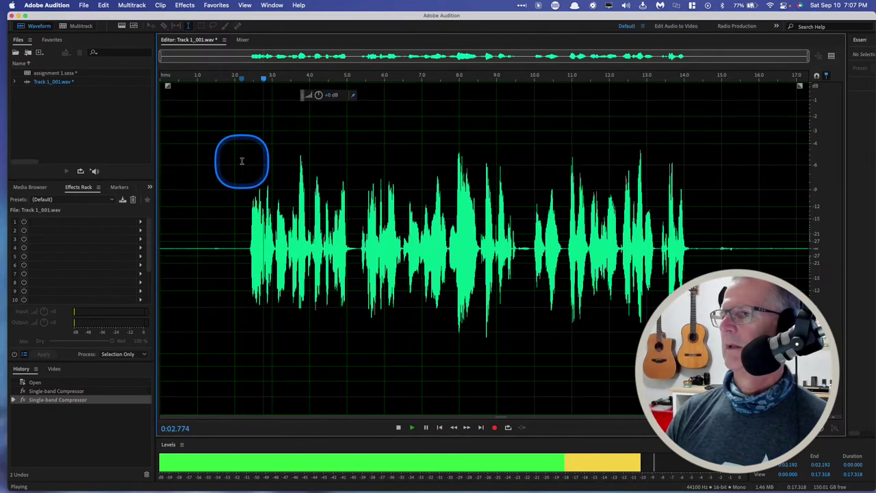
key("space")
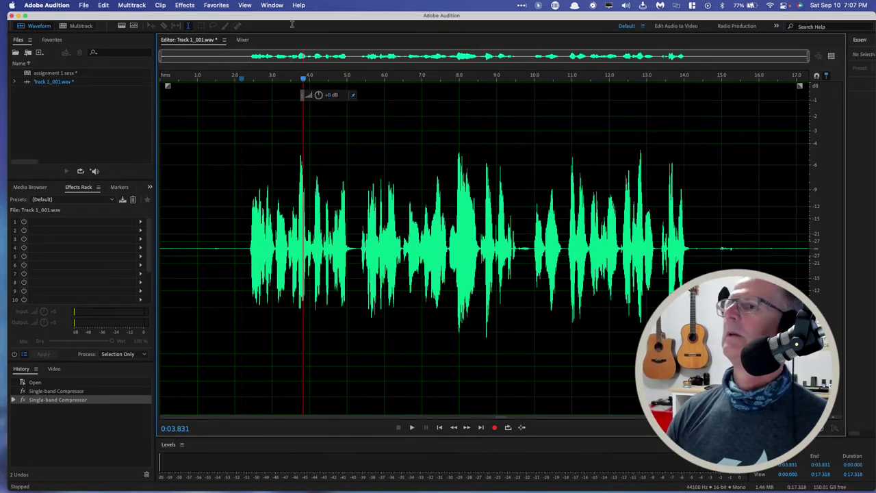
Apply the Single-band Compressor again with the threshold lowered to -9.4 dB.
left_click(186, 7)
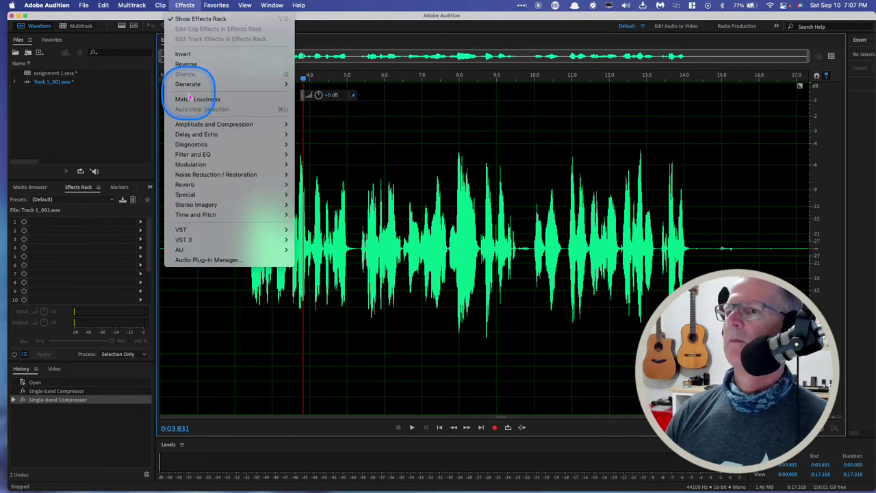
mouse_move(288, 127)
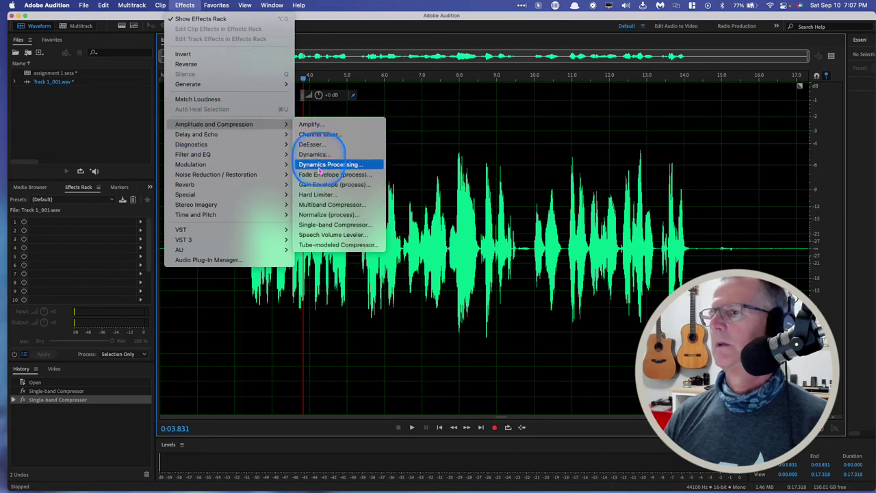
left_click(312, 226)
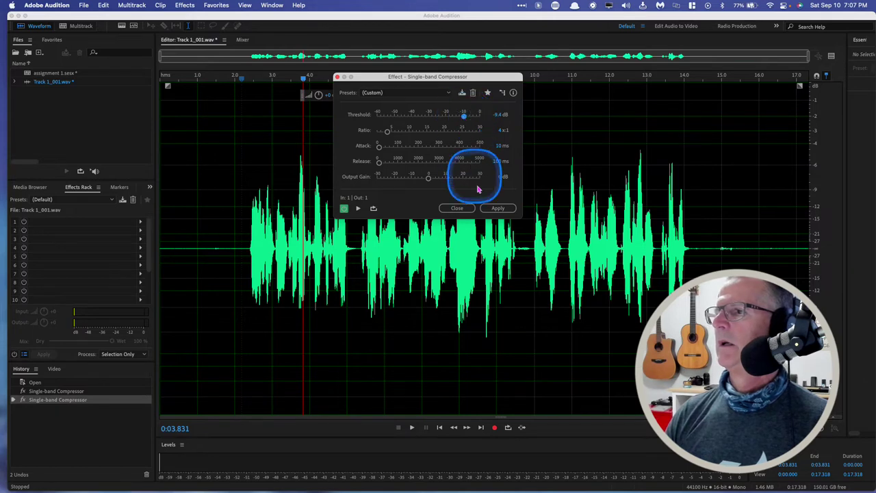
left_click(494, 209)
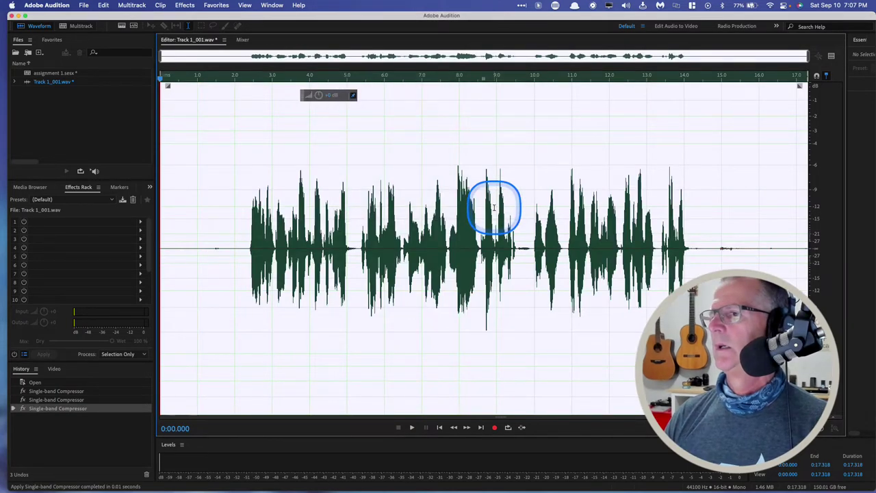
Play back the compressed clip from about 2.25 seconds and stop at about 12.3 seconds.
left_click(242, 188)
key("space")
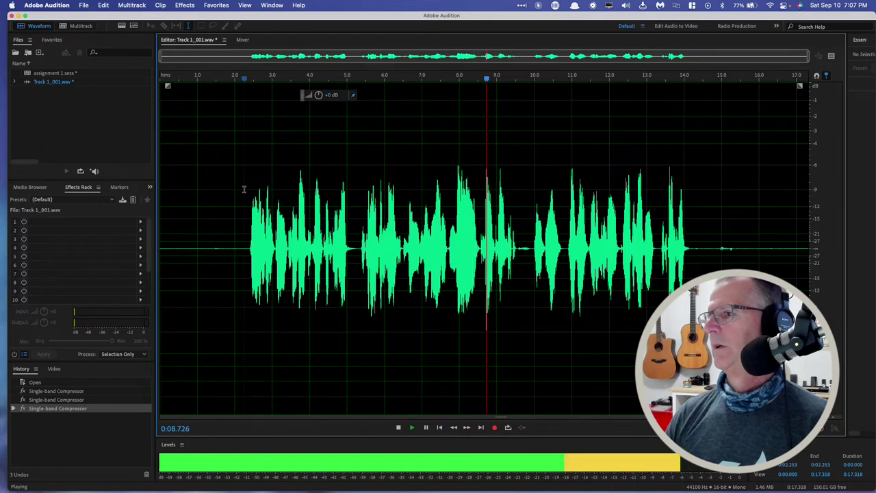
left_click(562, 230)
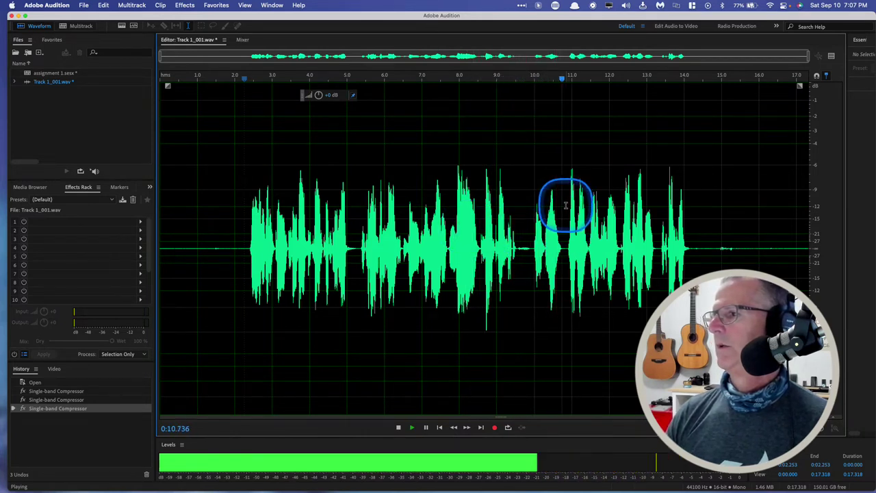
key("space")
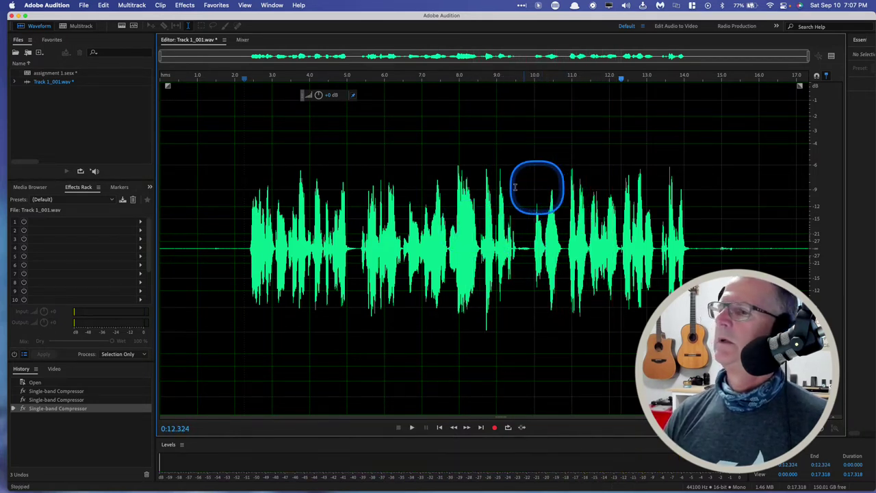
Apply another pass of the Single-band Compressor with the threshold set to -14 dB.
left_click(185, 5)
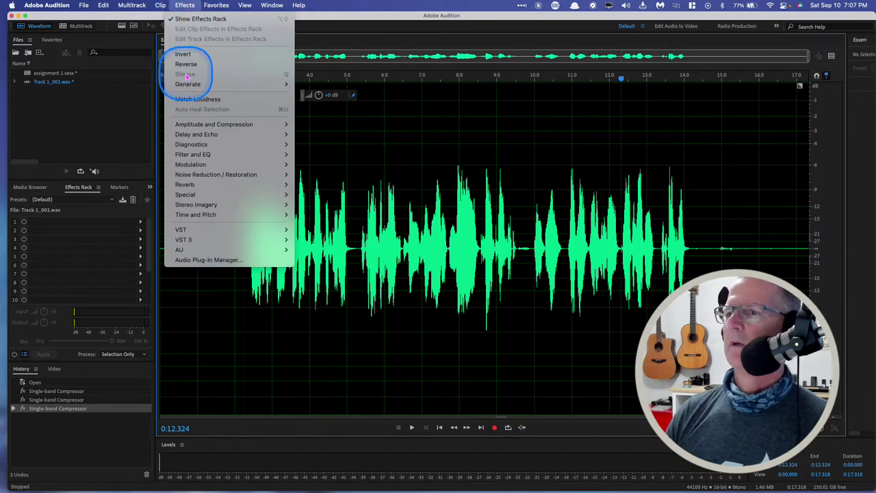
mouse_move(195, 168)
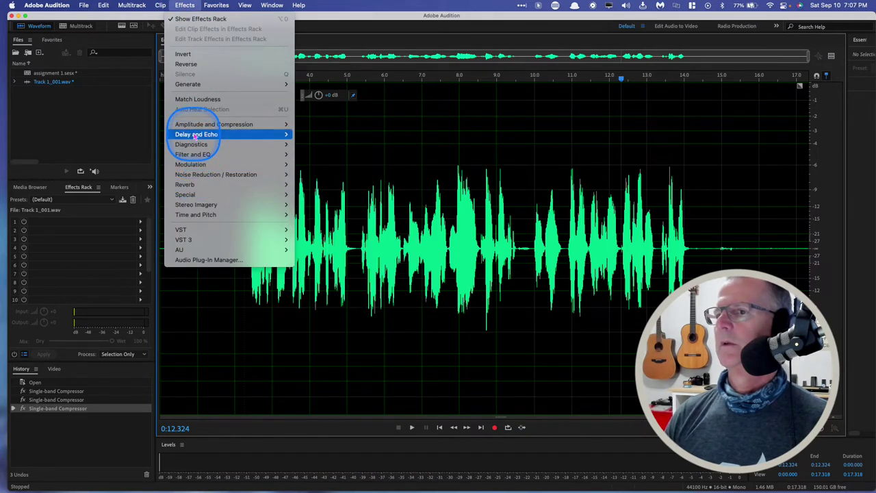
mouse_move(273, 124)
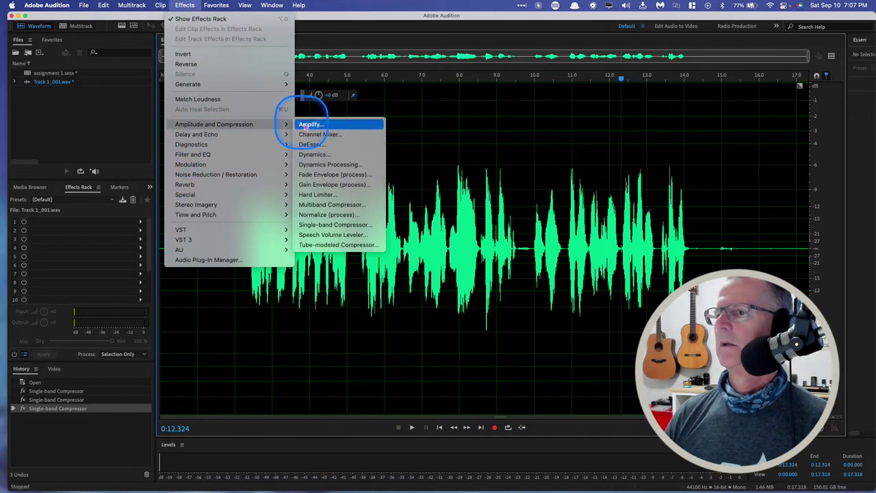
left_click(307, 226)
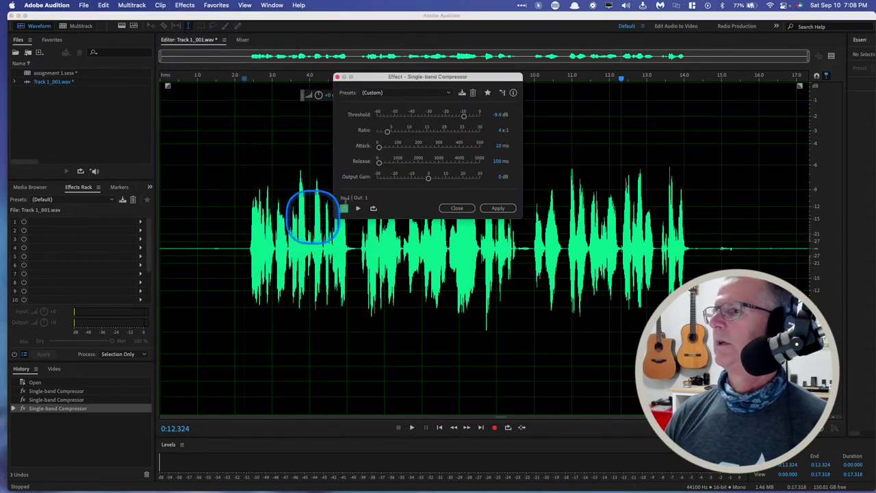
left_click(464, 118)
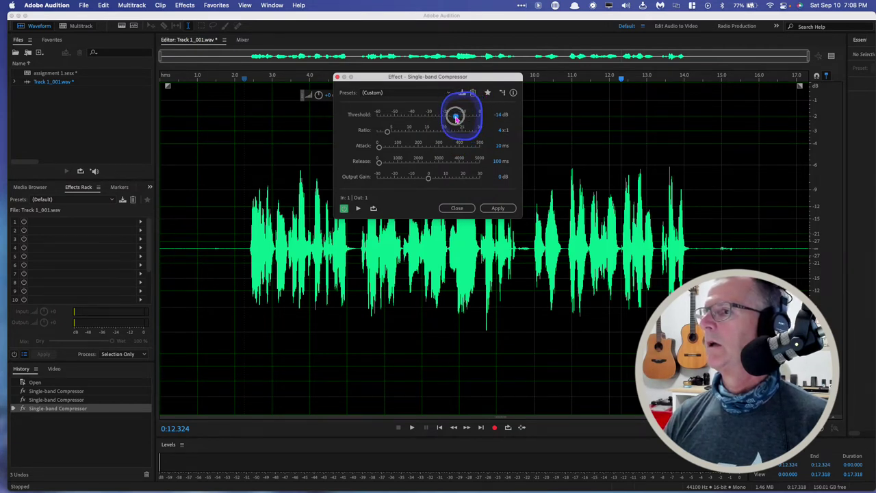
left_click(487, 207)
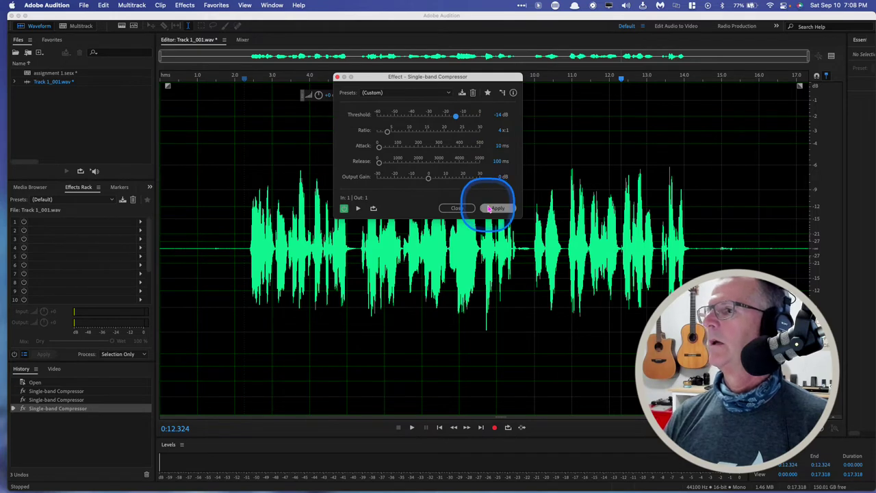
left_click(501, 112)
left_click(497, 207)
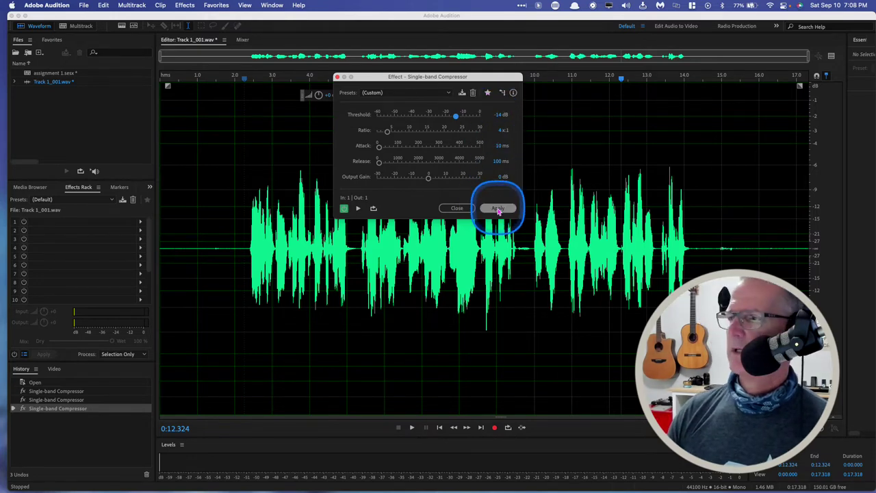
Play back the clip from about 2.27 seconds and stop at about 13.3 seconds.
left_click(244, 184)
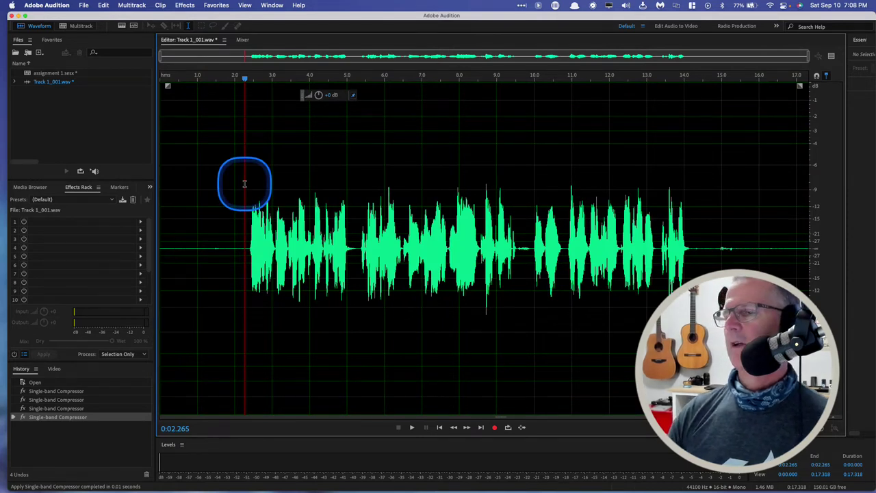
key("space")
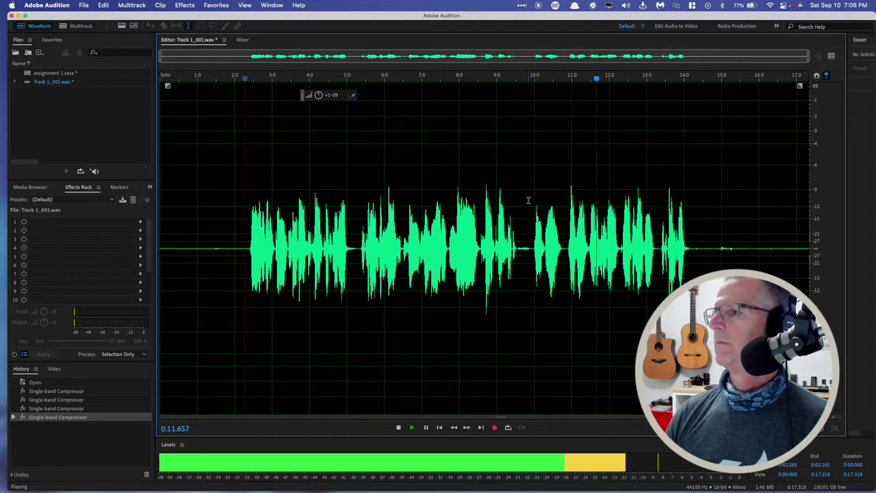
key("space")
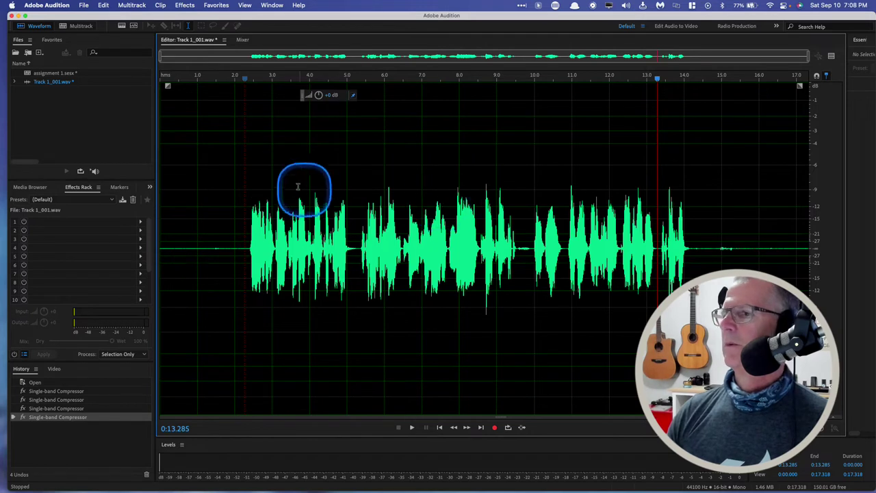
Replay the clip from about 2.6 seconds while watching the level meter, pausing at about 4.9 seconds and stopping at about 9.2 seconds.
left_click(256, 180)
key("space")
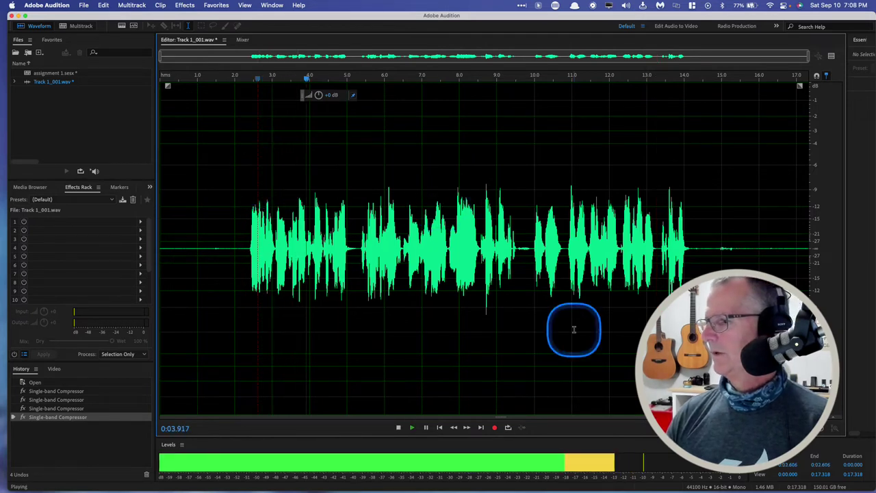
key("space")
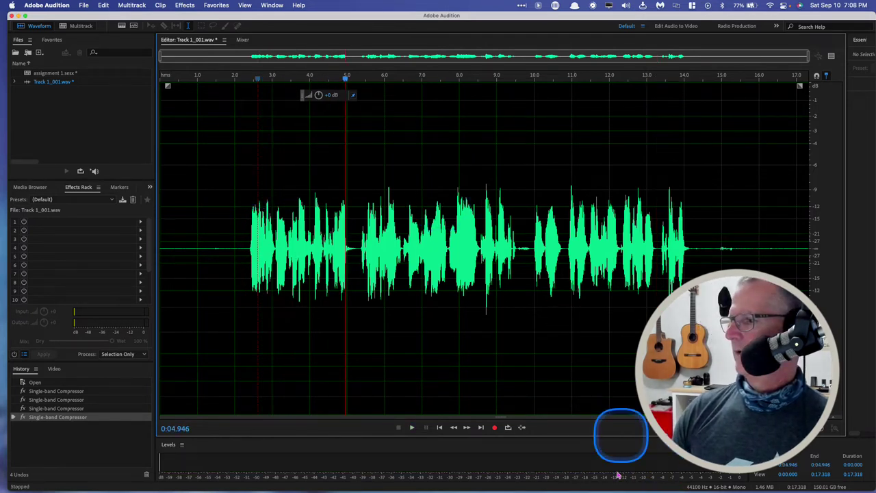
key("space")
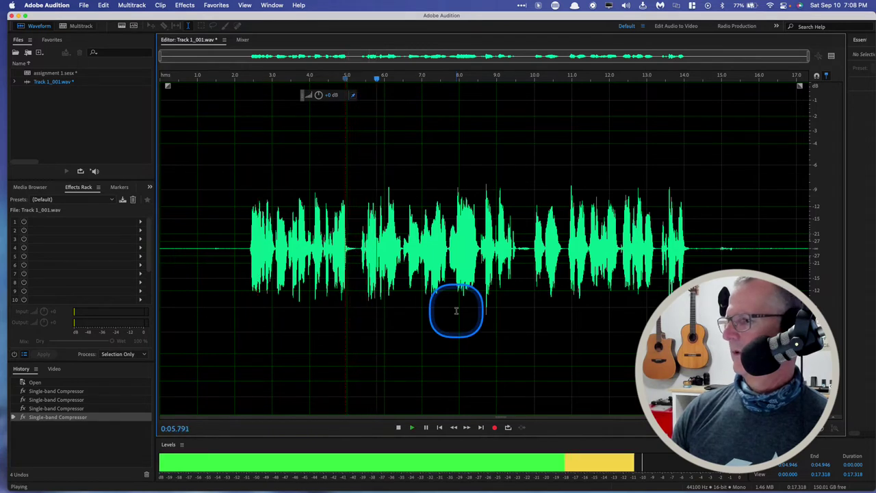
left_click(502, 379)
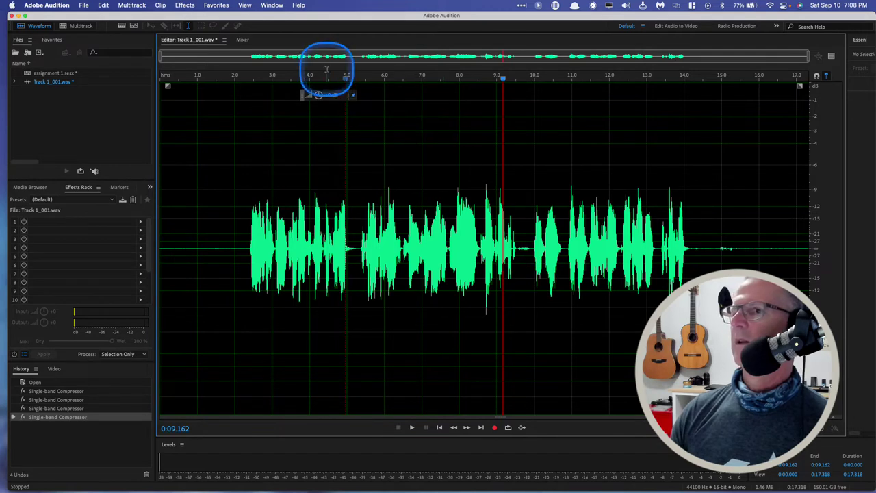
Apply the Hard Limiter effect to the clip with a maximum amplitude of -10.1 dB.
left_click(185, 6)
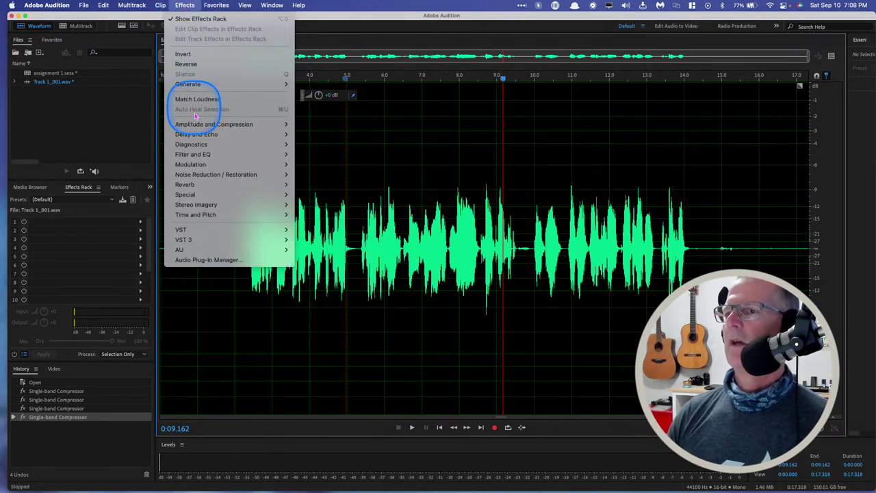
mouse_move(208, 124)
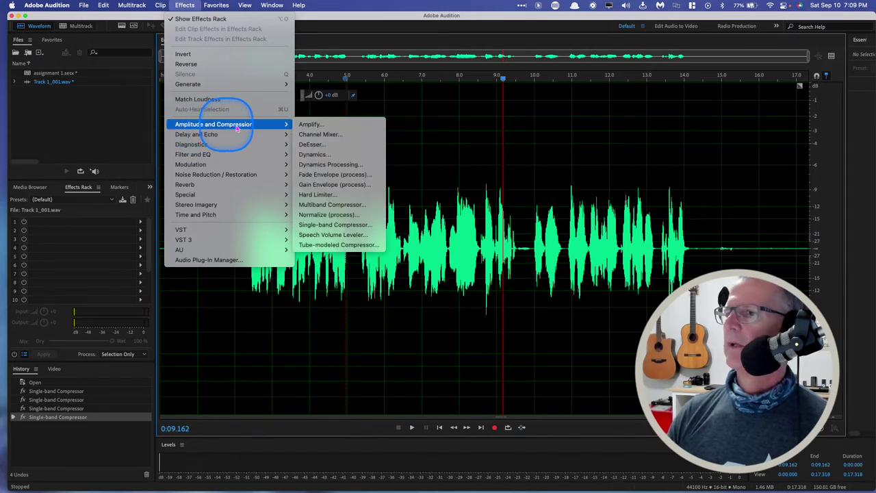
left_click(308, 196)
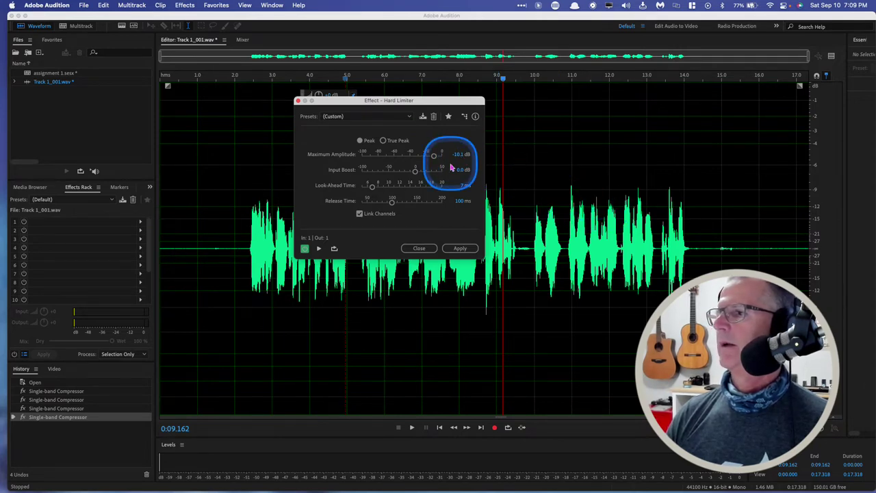
left_click(458, 248)
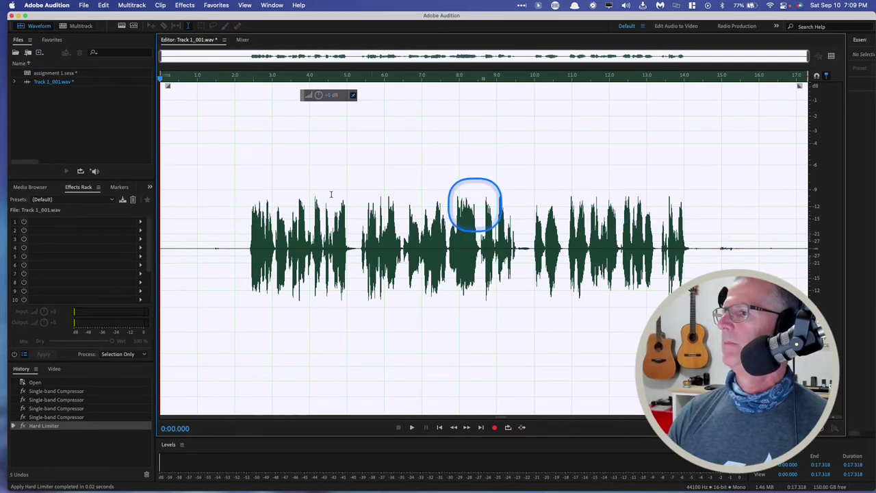
Play back the limited clip from about 2.29 seconds and stop at about 4 seconds.
left_click(244, 191)
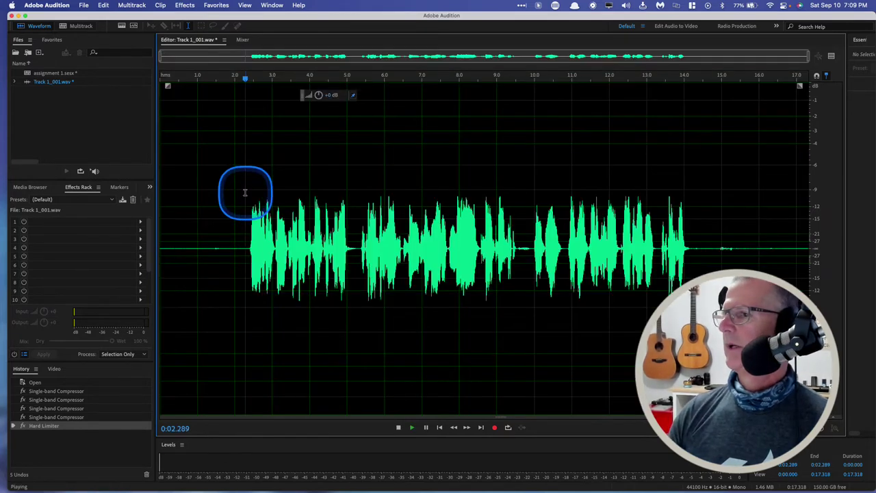
key("space")
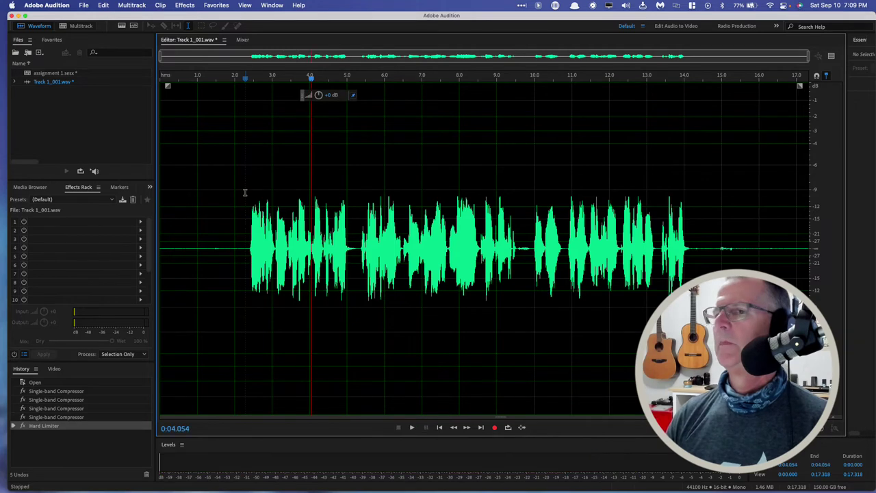
Return to the multitrack session and add gospel-SBA-300540867.mp3 from the 24 Gospel Vibe folder to the start of Track 2.
left_click(81, 27)
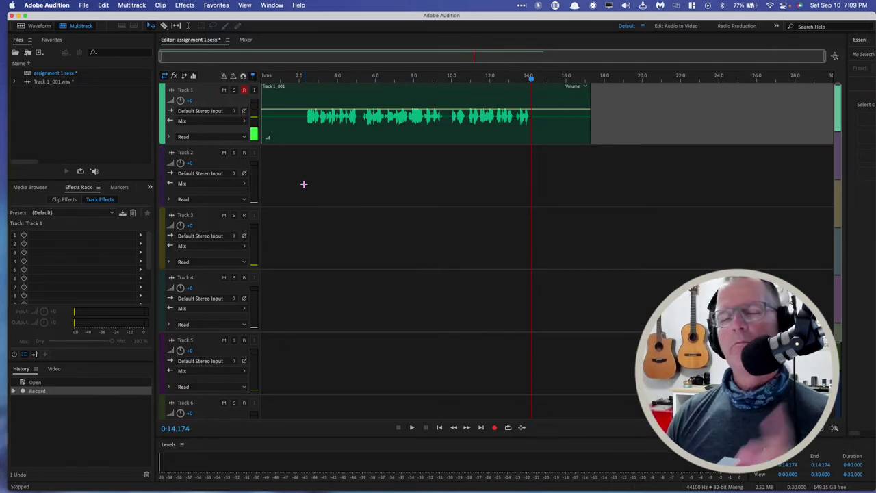
left_click(567, 216)
key("ctrl+Right")
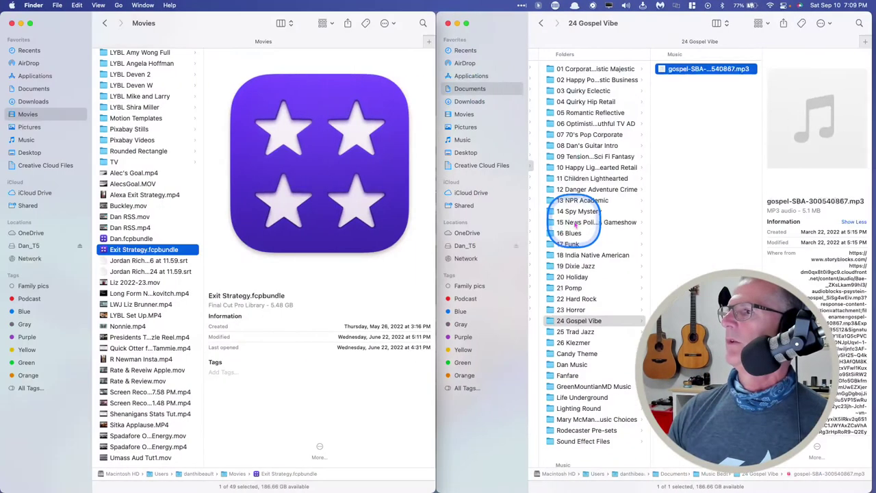
left_click(762, 215)
left_click_drag(706, 69, 292, 188)
key("ctrl+Left")
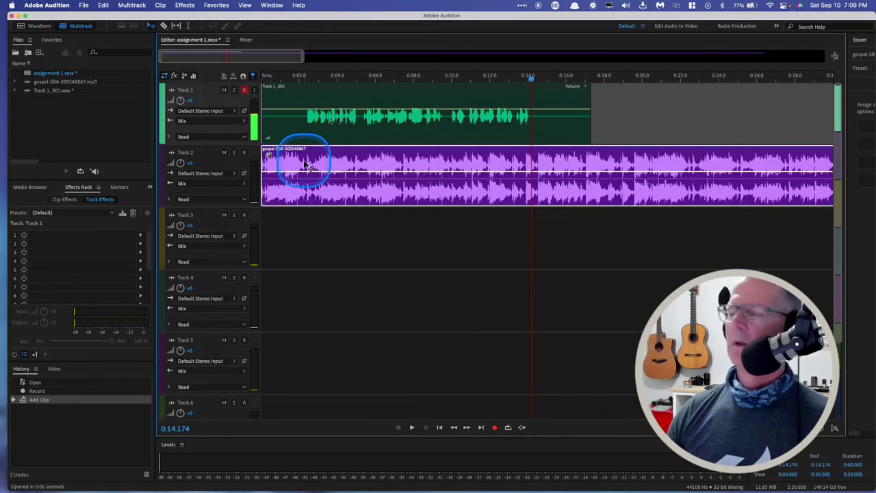
Lower the clip gain of the gospel music clip on Track 2 to -10.6 dB.
left_click(268, 200)
left_click_drag(267, 200, 257, 200)
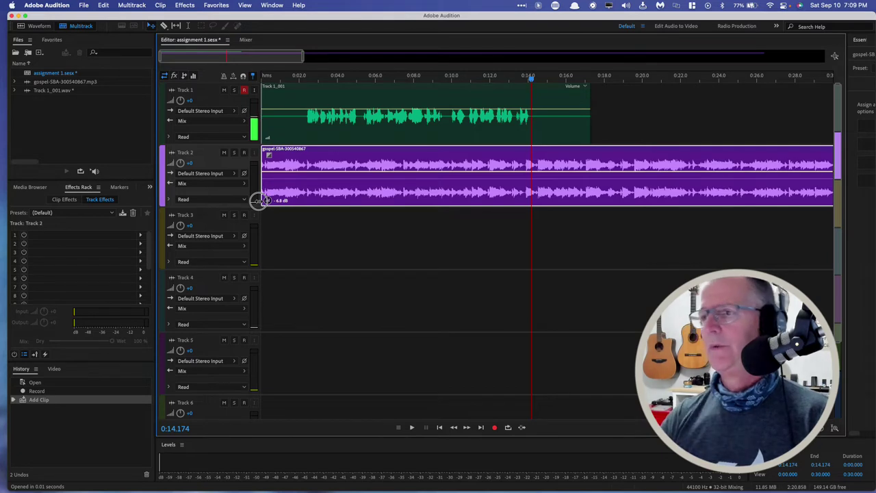
left_click_drag(259, 200, 252, 199)
Play the voice and music mix from the beginning and stop at about 5.9 seconds.
left_click(266, 79)
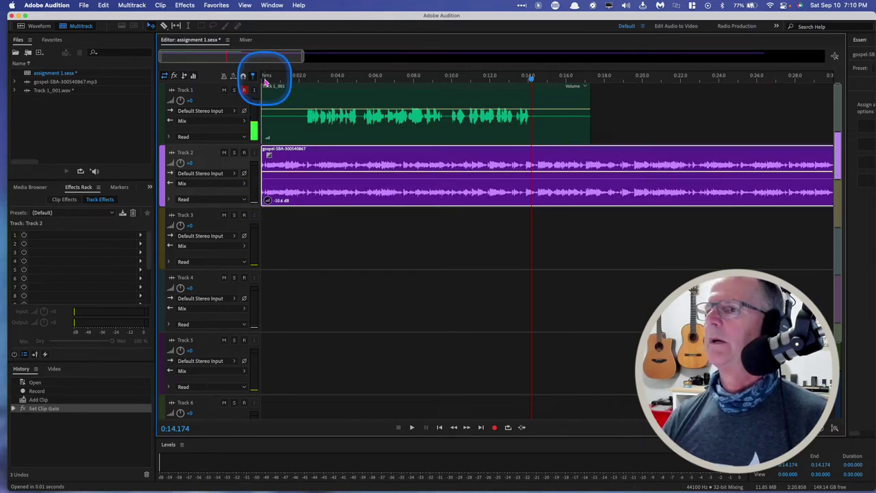
key("space")
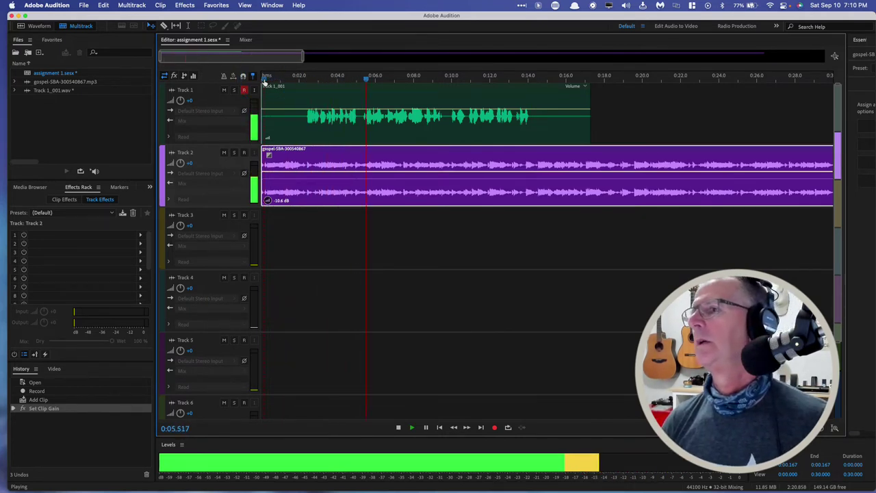
key("space")
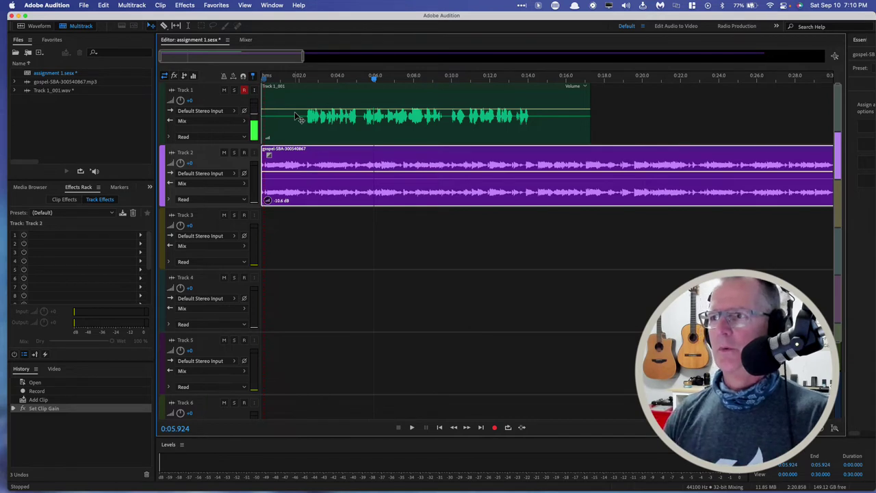
Add two volume keyframes to the music clip at about 2.2 and 2.5 seconds and lower the second to duck the music under the voice.
left_click(306, 175)
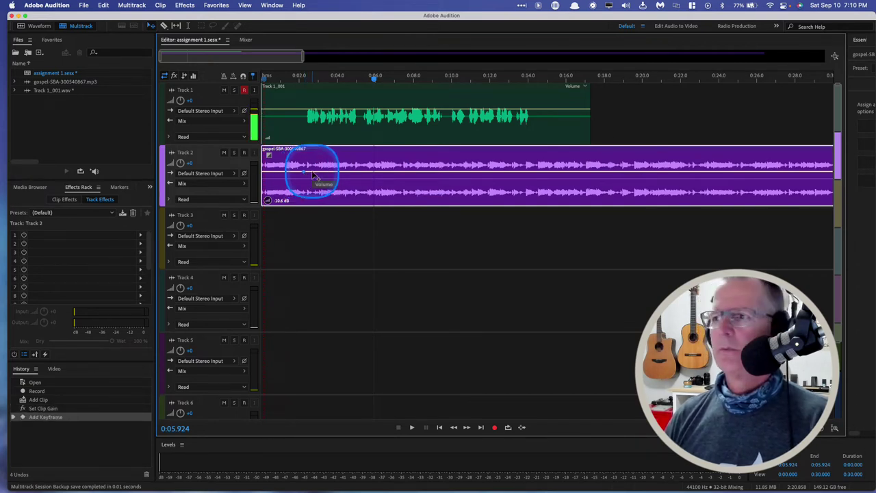
left_click(310, 176)
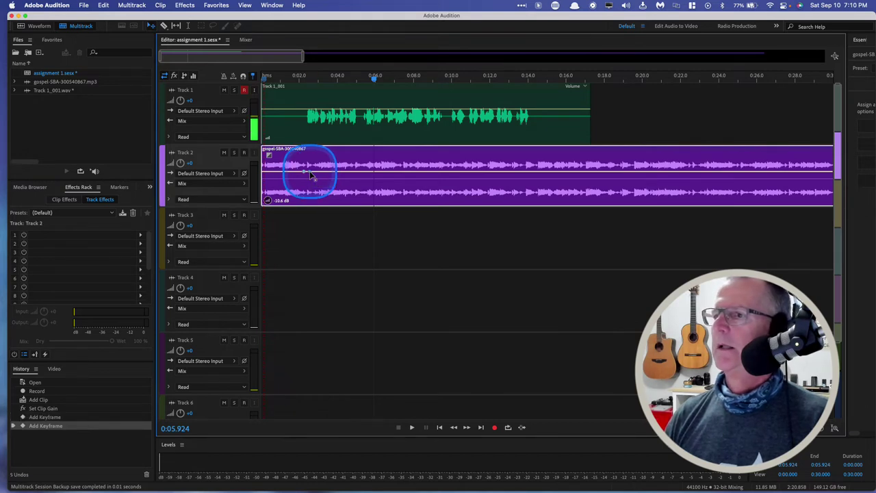
left_click_drag(310, 175, 310, 190)
Play the ducked mix from the beginning and stop where the voice ends, at about 14.2 seconds.
left_click(264, 78)
key("space")
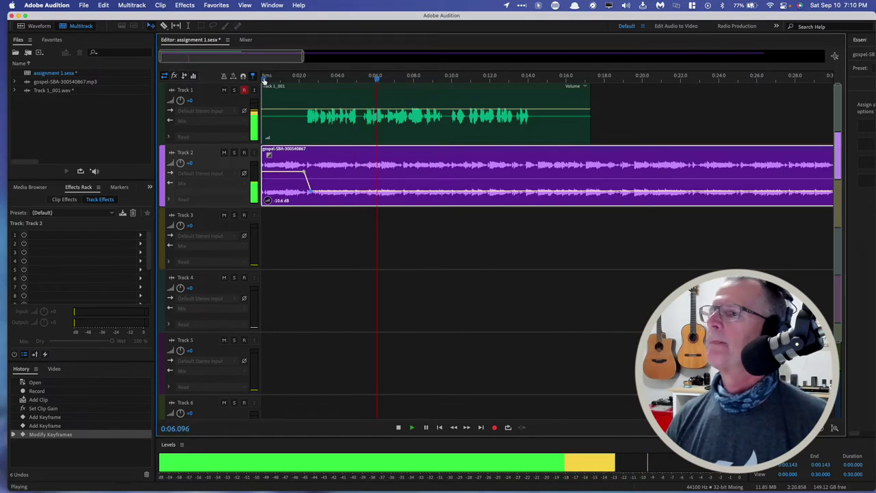
left_click(439, 116)
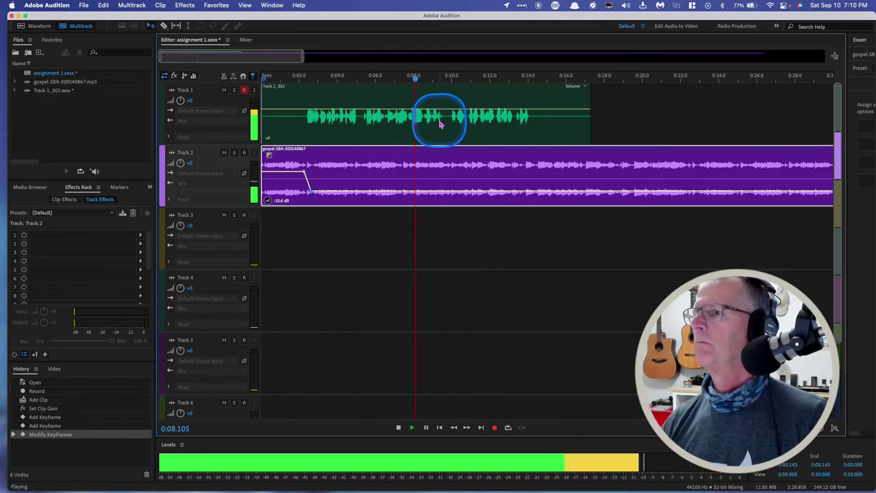
scroll(441, 122, "right", 2)
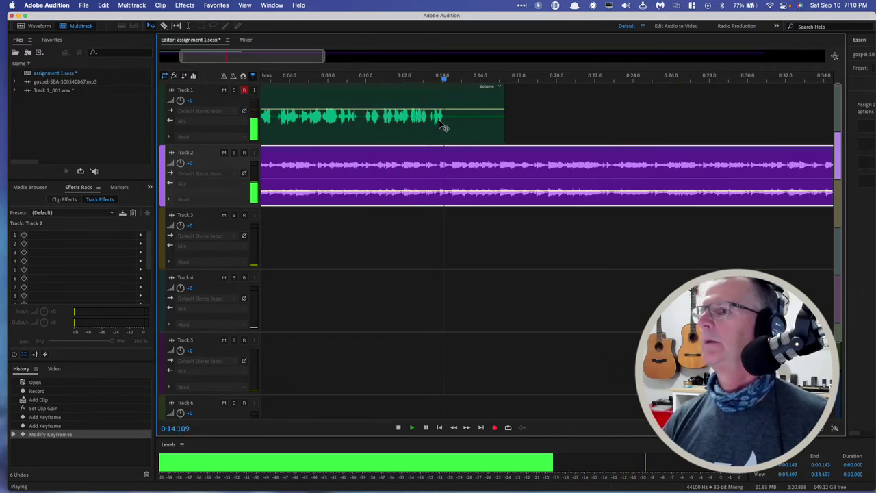
key("space")
Add two volume keyframes to the music clip at about 14.2 and 14.5 seconds and raise the second back to the original level.
left_click_drag(447, 152, 444, 194)
left_click(448, 193)
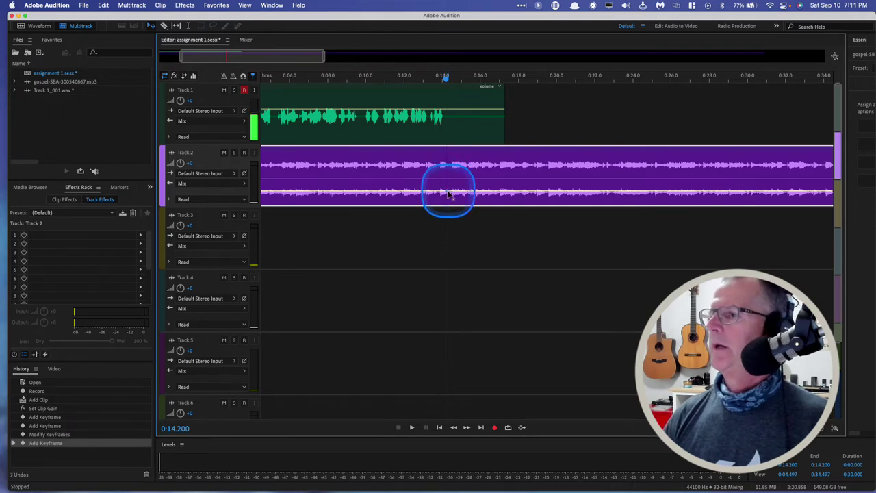
left_click(452, 194)
left_click_drag(452, 193, 454, 171)
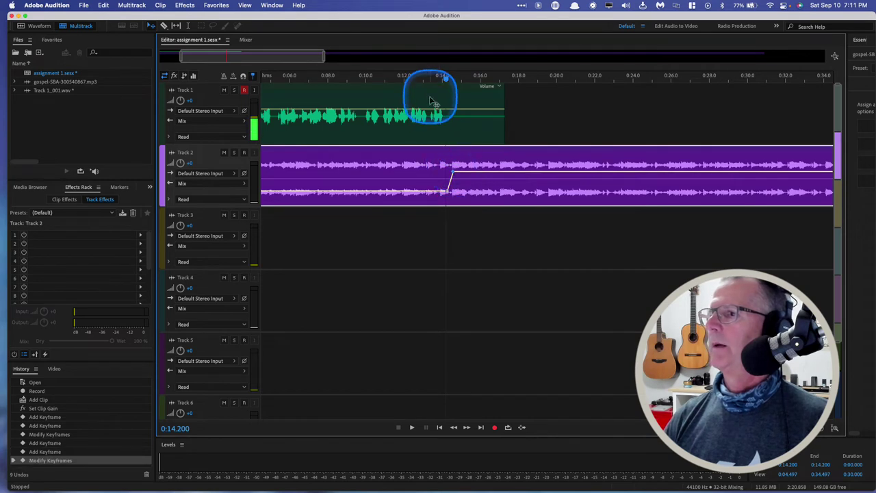
Play the music's volume rise from about 14.2 seconds and stop at about 18.4 seconds.
left_click(433, 103)
key("space")
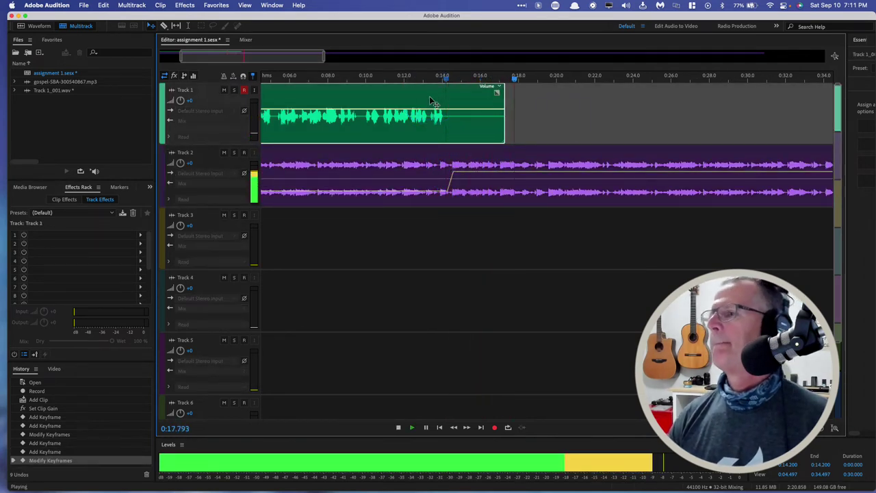
left_click(582, 119)
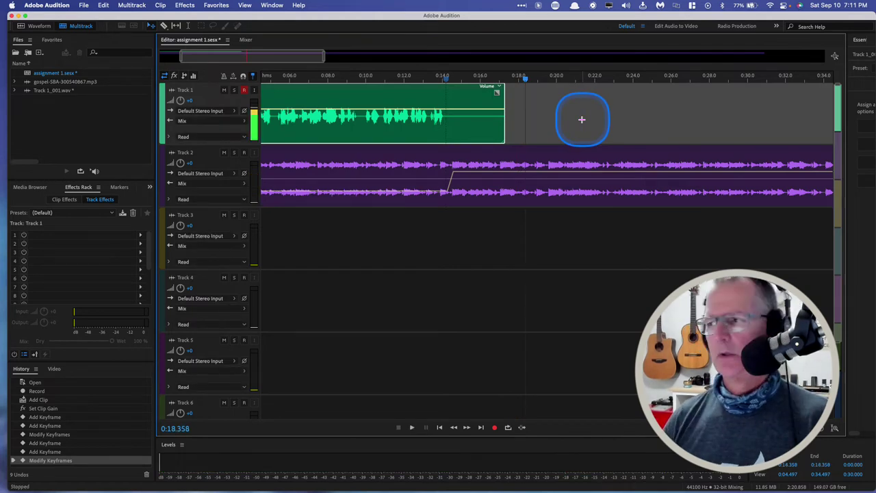
Add two volume keyframes to the music clip at about 21.2 and 21.6 seconds and lower the second to the ducked level.
left_click(581, 165)
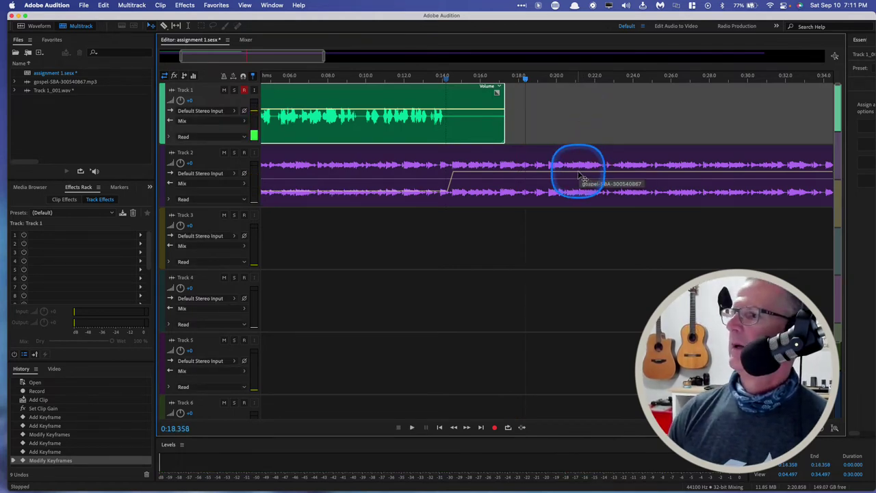
left_click(584, 173)
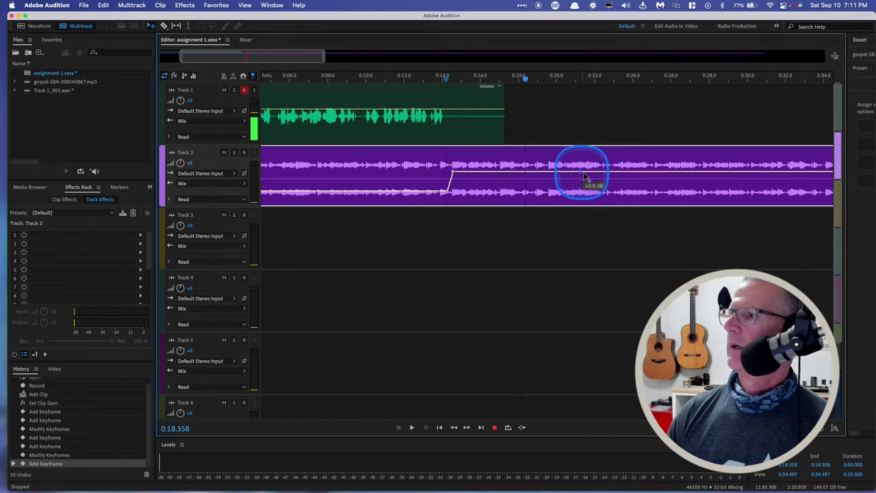
left_click_drag(586, 173, 587, 193)
left_click(573, 120)
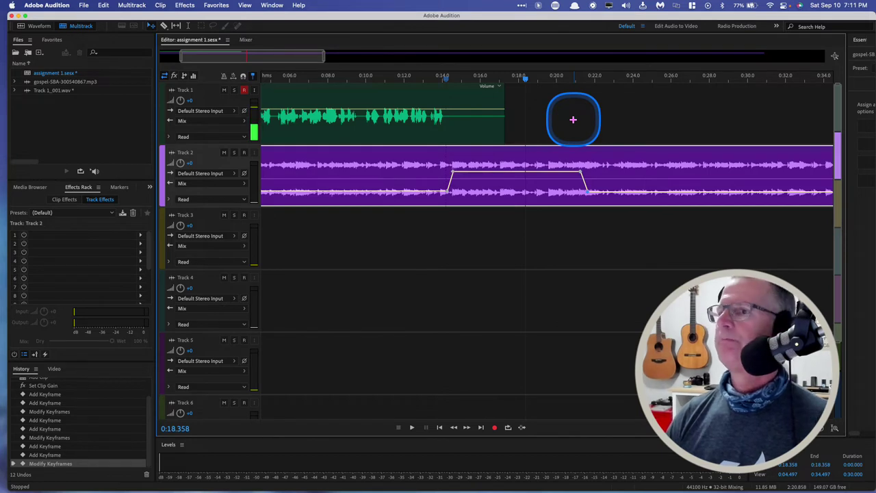
Mute Track 2 and play forward to place the playhead at the new volume drop, about 21.2 seconds.
left_click(367, 131)
left_click(197, 147)
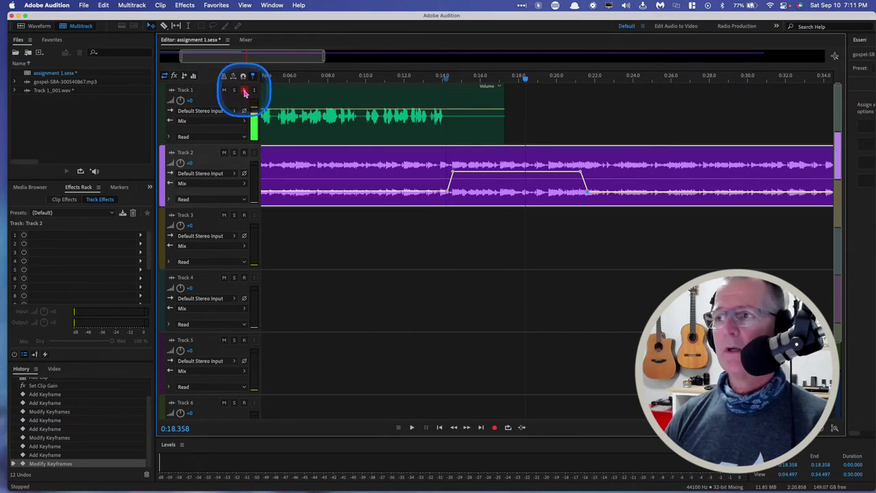
left_click(224, 152)
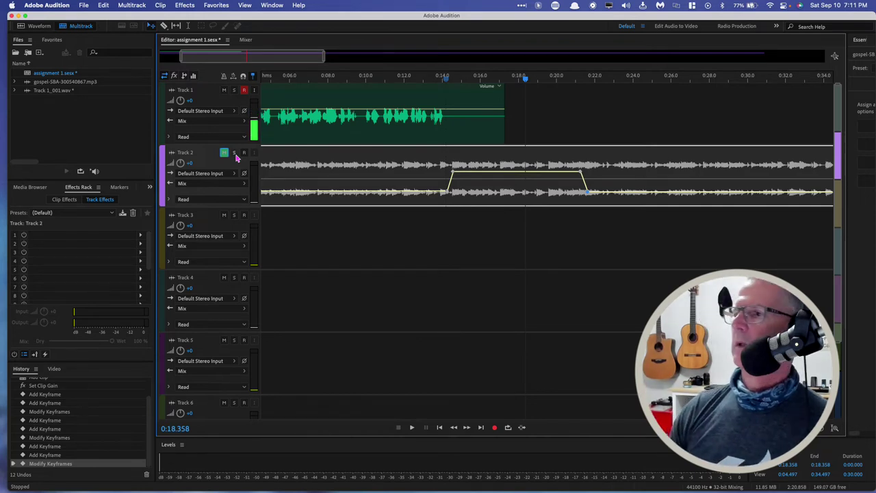
left_click(577, 103)
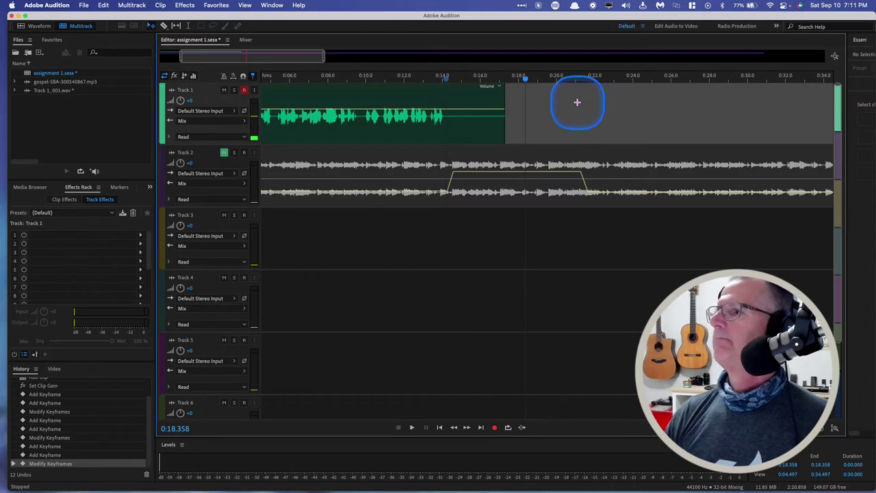
key("space")
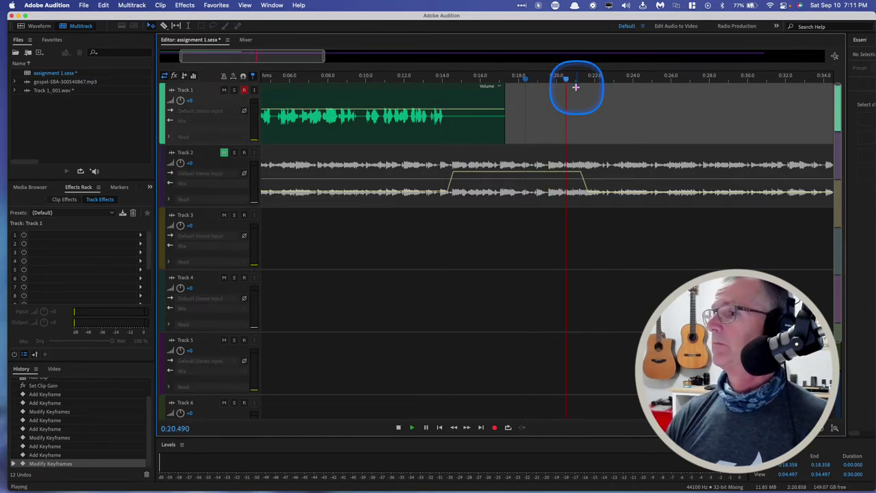
key("space")
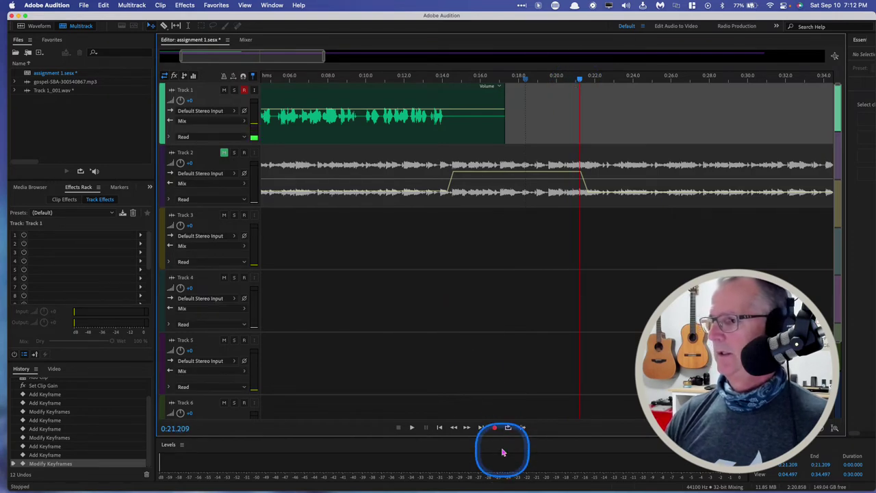
Record a second voice clip on Track 1 from about 21.2 to 39.7 seconds and unmute Track 2.
left_click(496, 429)
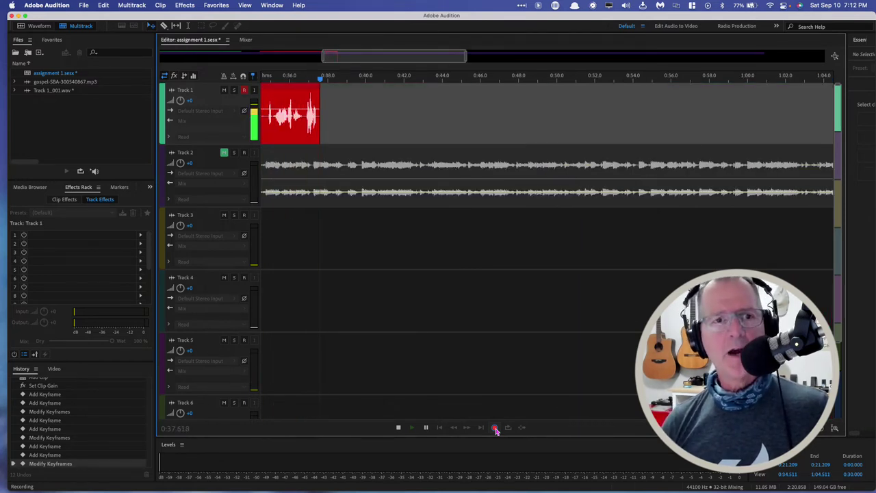
left_click(494, 428)
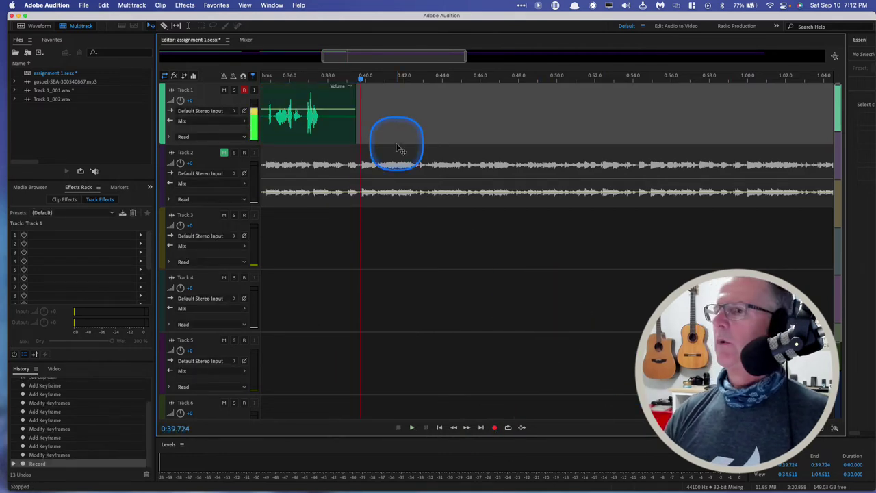
scroll(396, 143, "left", 5)
scroll(396, 143, "left", 5)
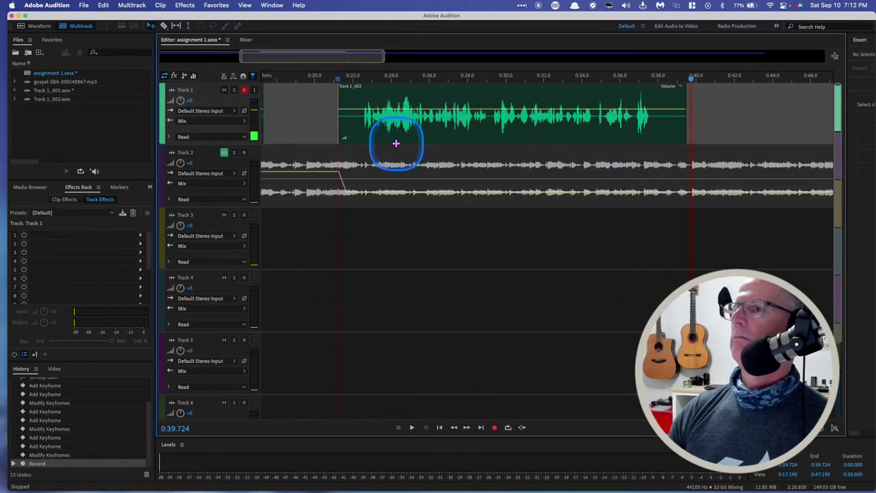
left_click(224, 155)
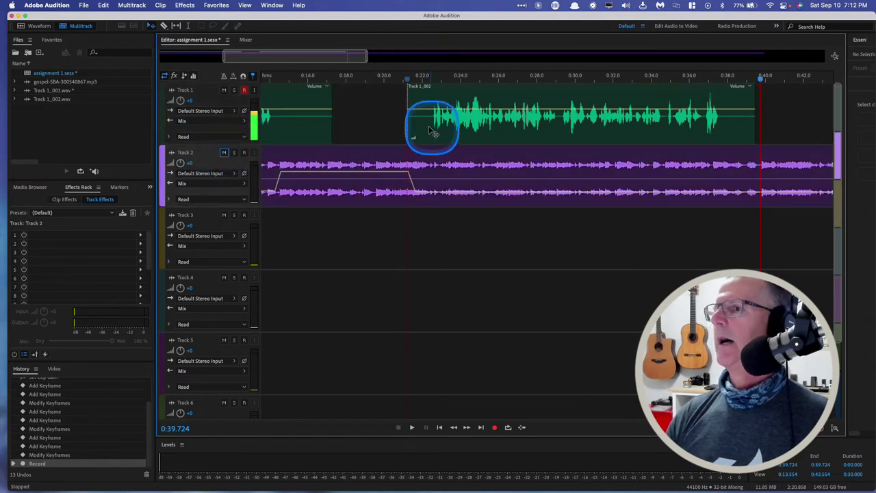
Play the whole mix from the beginning and stop at about 23.1 seconds, just as the second voice clip starts speaking.
left_click(397, 112)
scroll(370, 111, "left", 1)
scroll(370, 110, "left", 6)
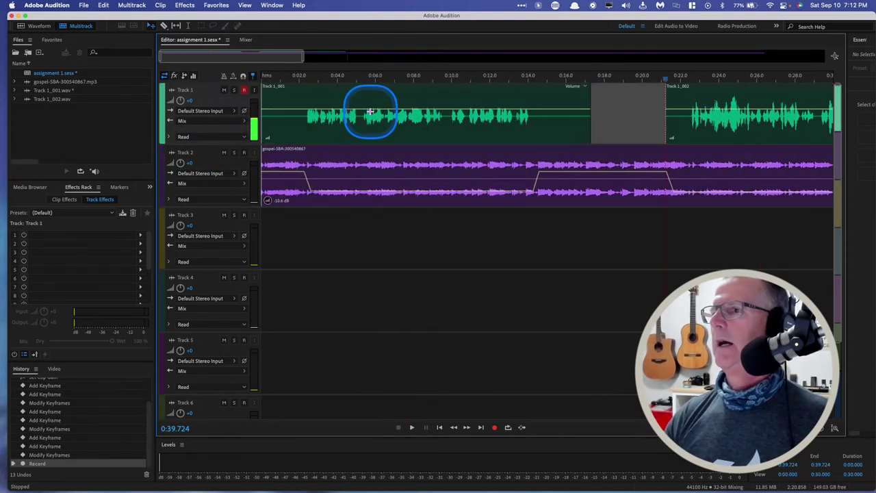
left_click(264, 81)
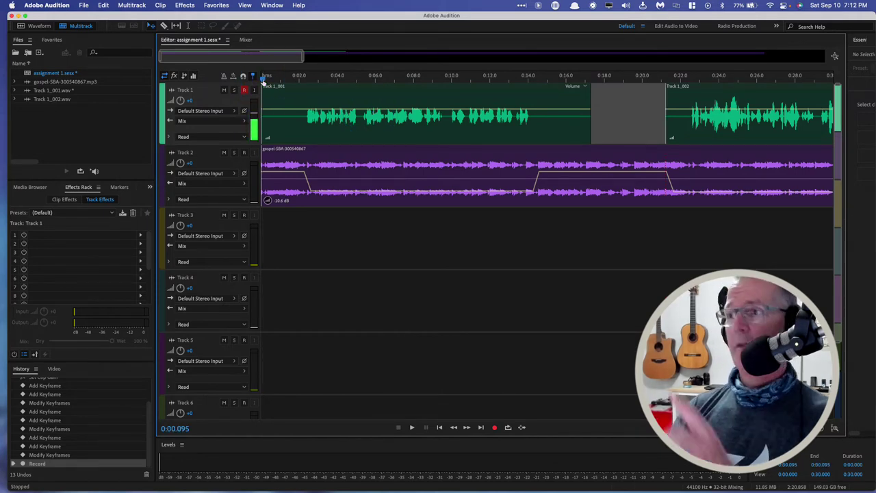
key("space")
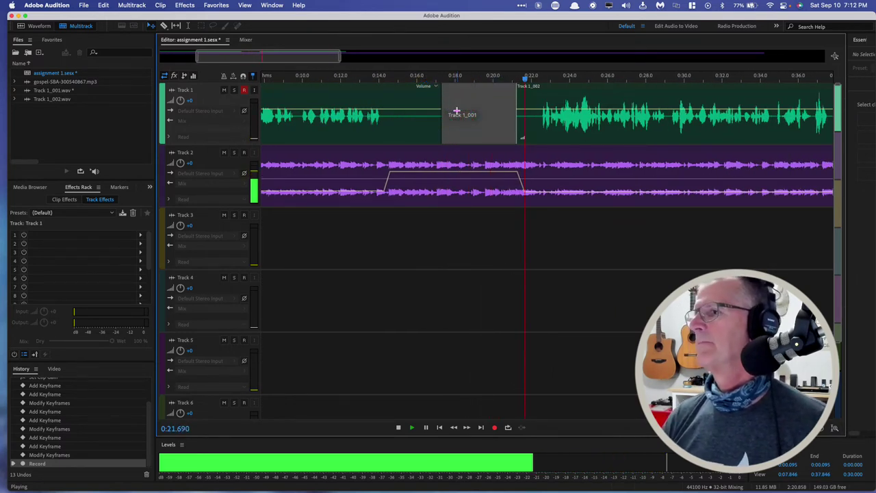
key("space")
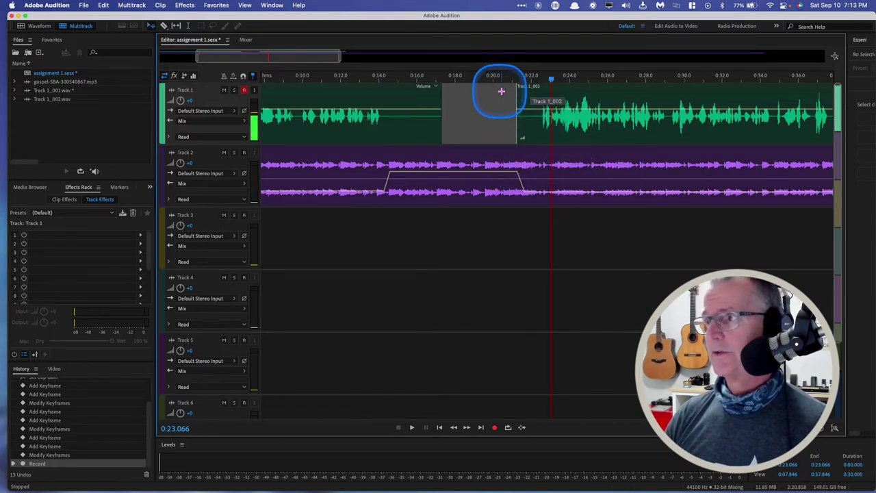
Move the second voice clip on Track 1 earlier to start at about 19.7 seconds and play the mix from about 18.5 seconds.
left_click(538, 93)
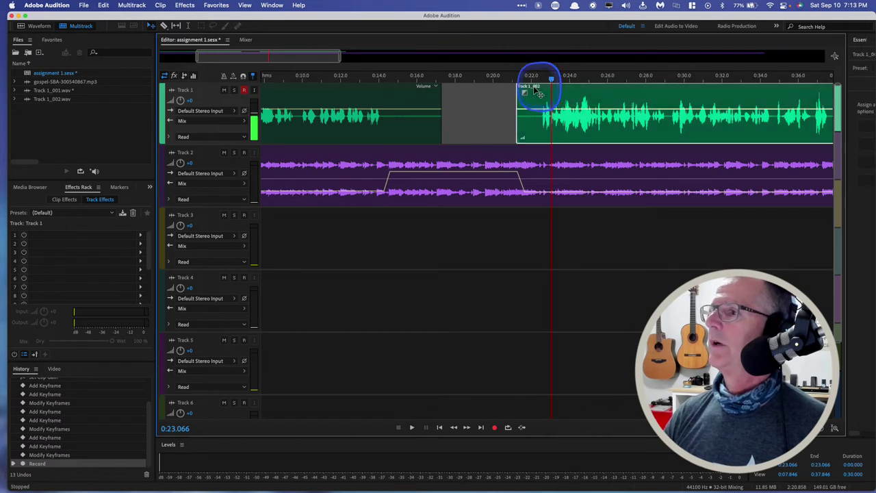
left_click_drag(534, 88, 508, 88)
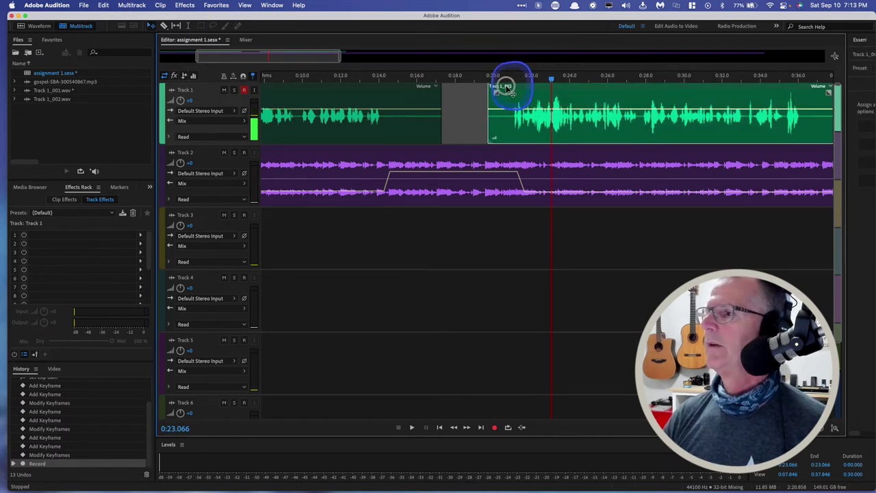
left_click(461, 78)
key("space")
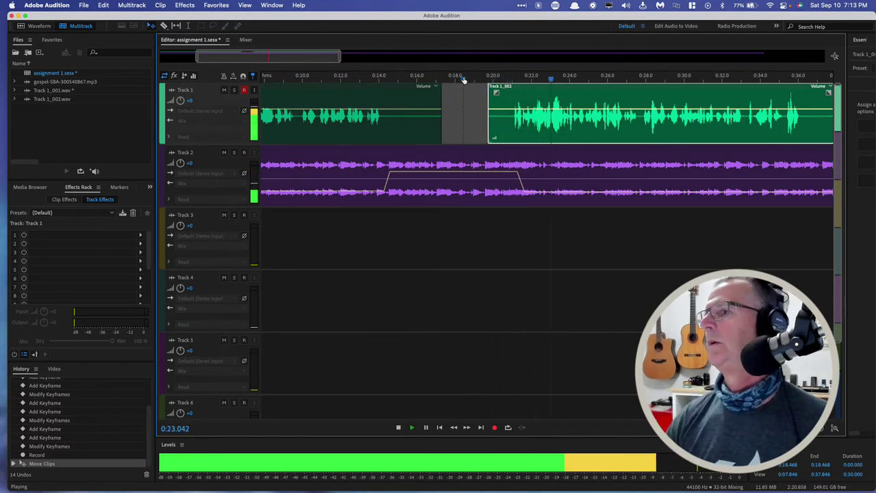
Move the second voice clip on Track 1 slightly later to about 19.9 seconds and play the mix from about 19.3 to 38.2 seconds.
key("space")
left_click_drag(498, 86, 505, 84)
left_click(480, 77)
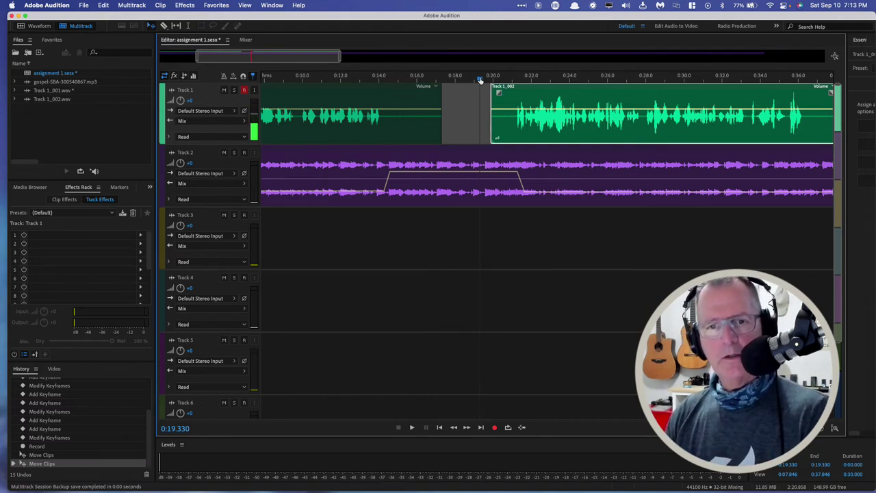
key("space")
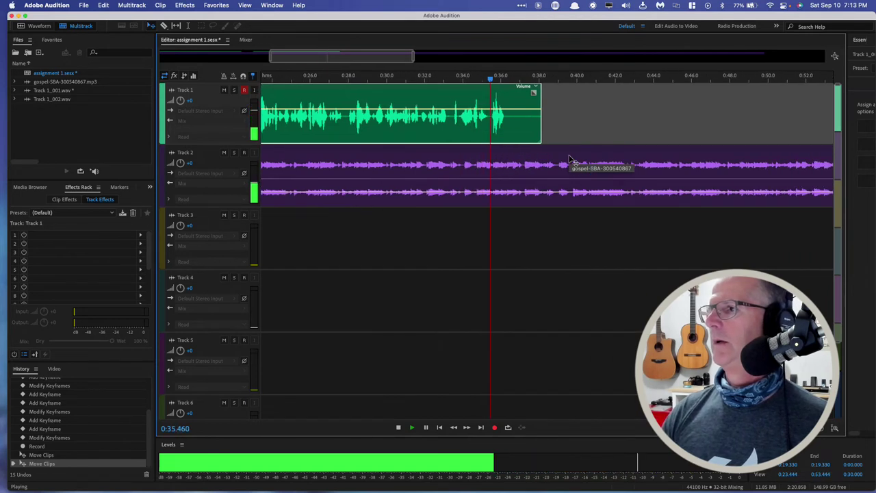
left_click(487, 148)
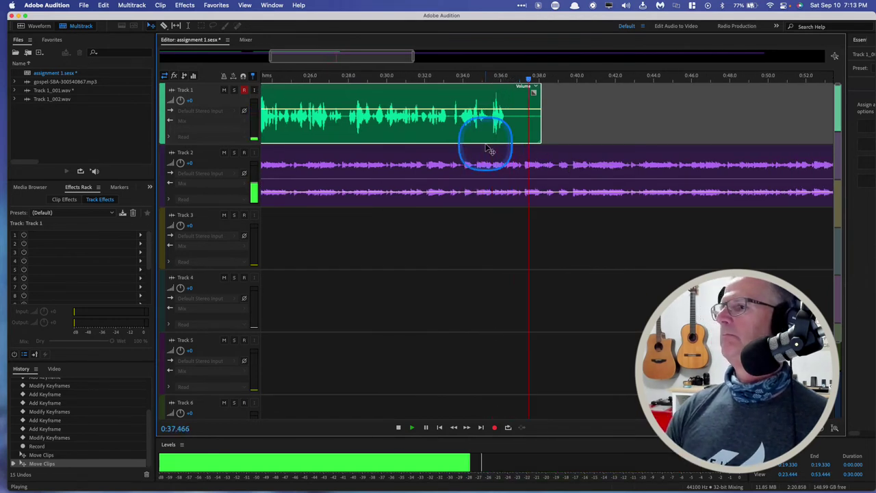
key("space")
Add volume keyframes to the Track 2 music clip that raise it from about 36.7 to 37 seconds, after the second voice clip's speech ends.
left_click(541, 176)
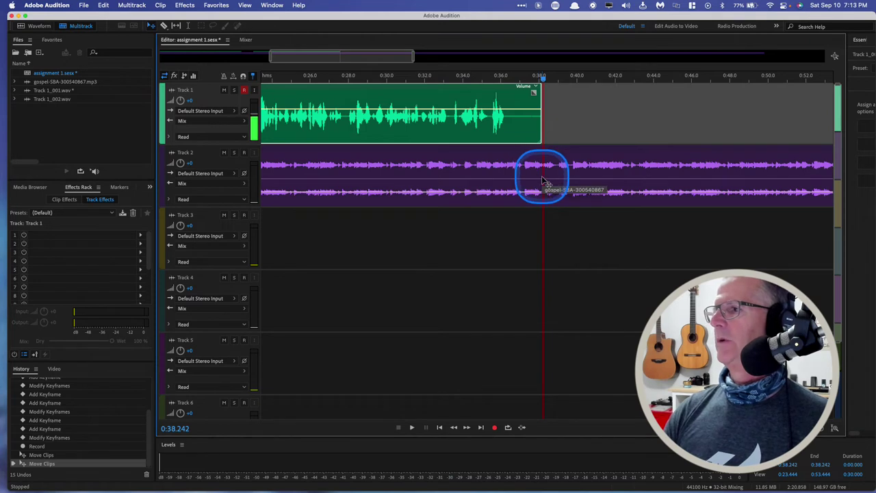
left_click(545, 181)
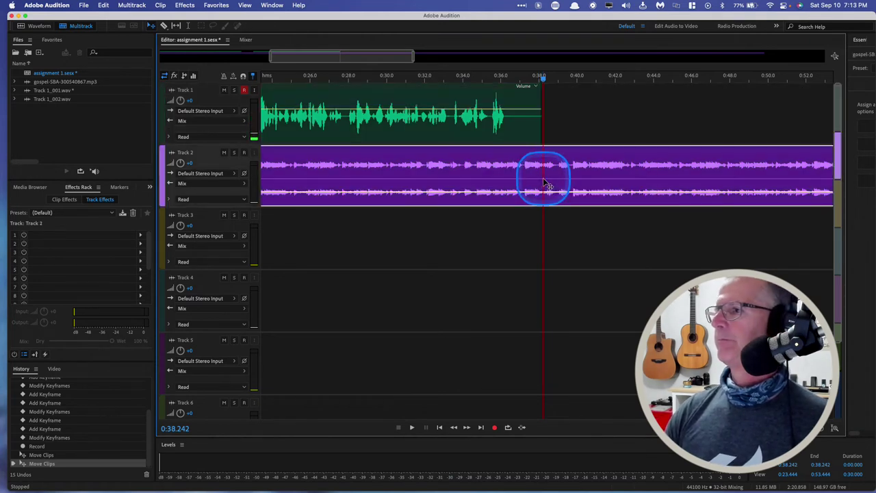
scroll(509, 182, "left", 5)
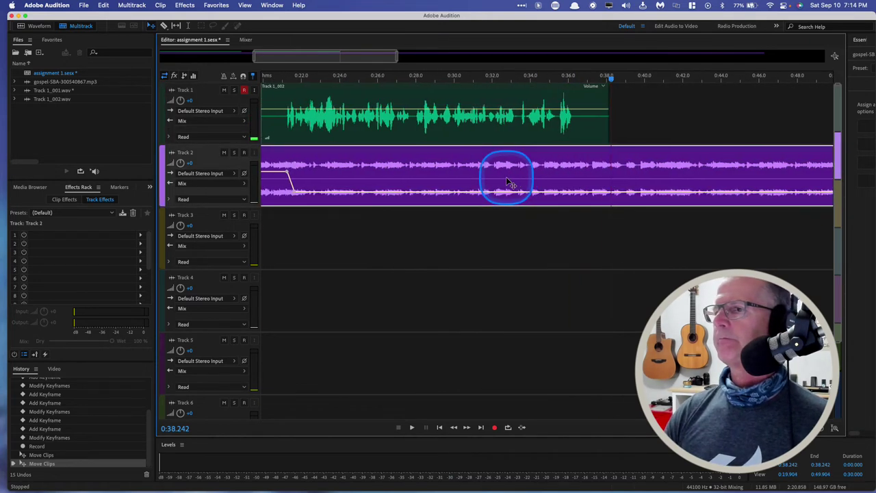
left_click(600, 195)
left_click_drag(601, 194, 603, 176)
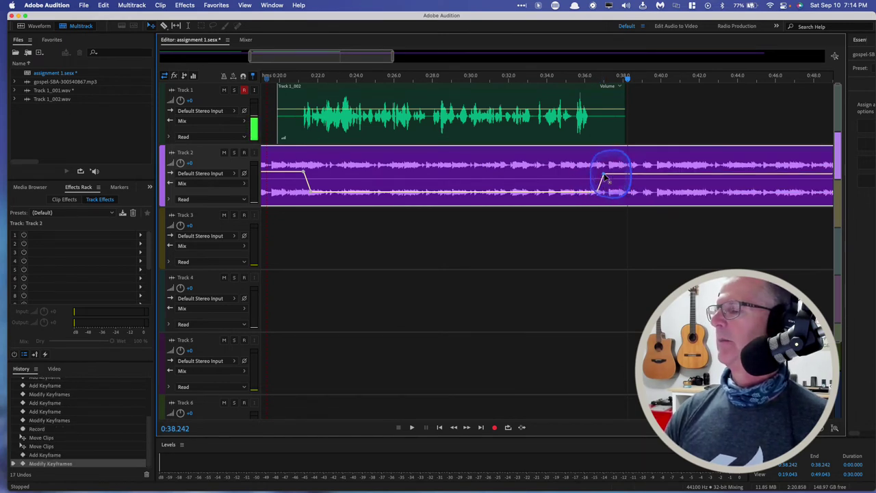
Play the mix from about 36.4 to 40.2 seconds to check the music's volume rise after the voice.
left_click(592, 80)
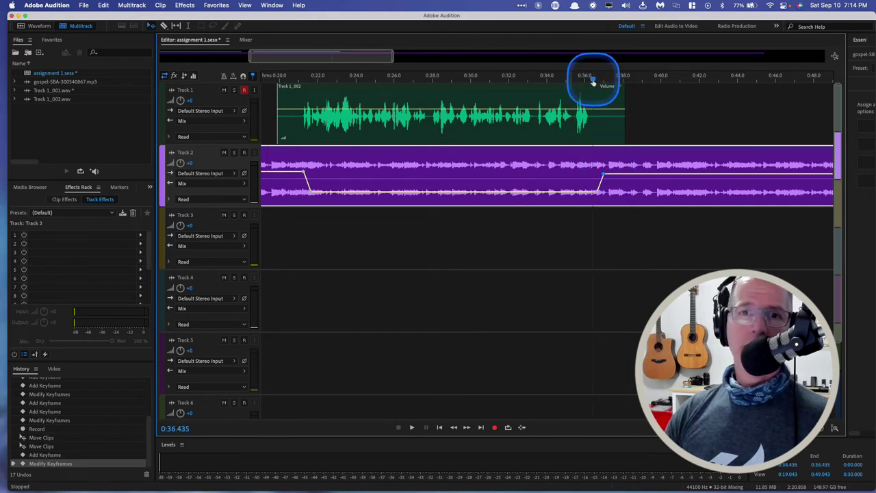
key("space")
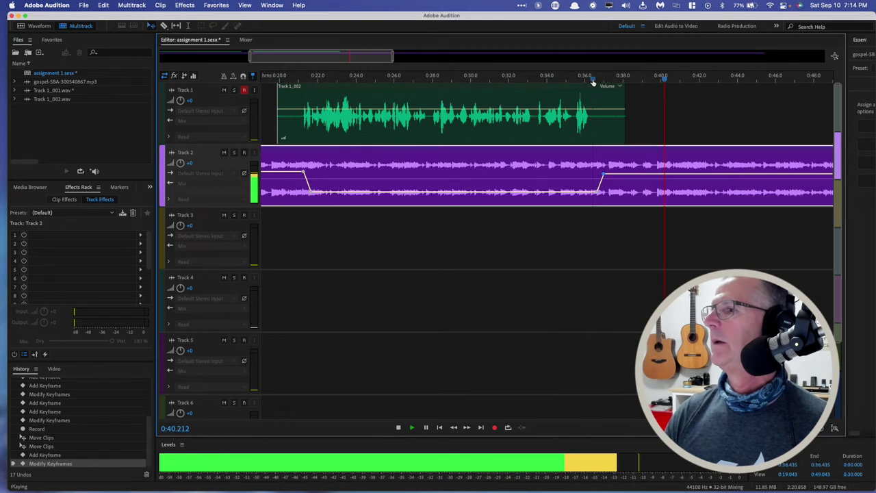
key("space")
left_click(610, 89)
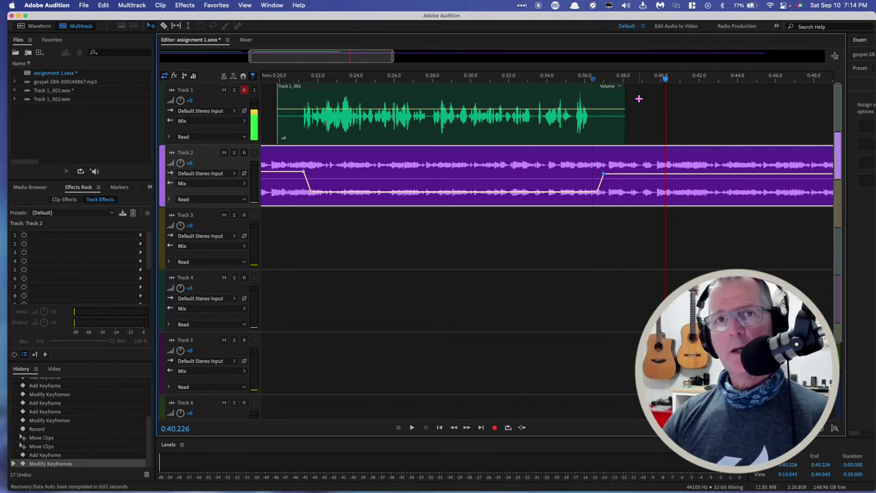
Split the Track 2 music clip with the Razor at about 1:55, near the end of the song.
key("minus")
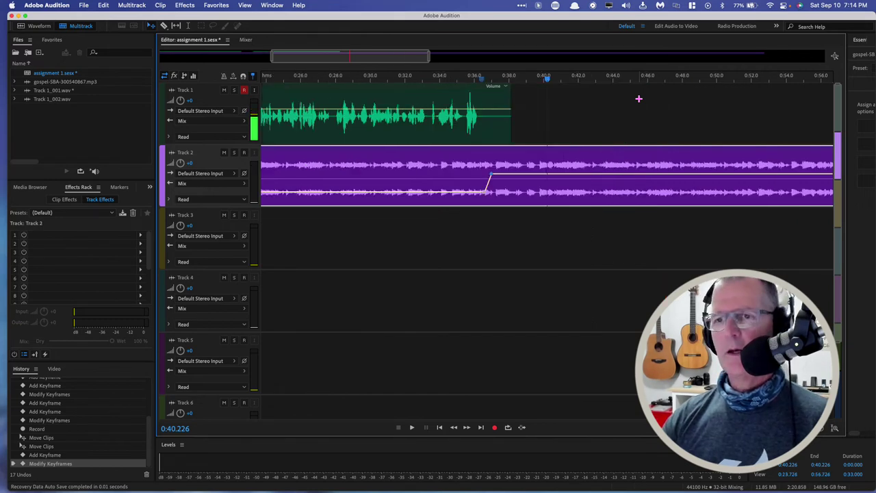
key("minus")
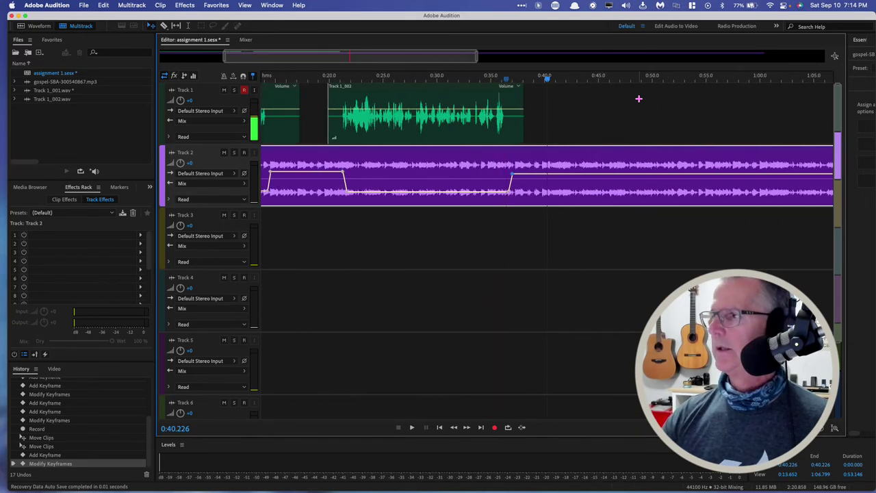
key("minus")
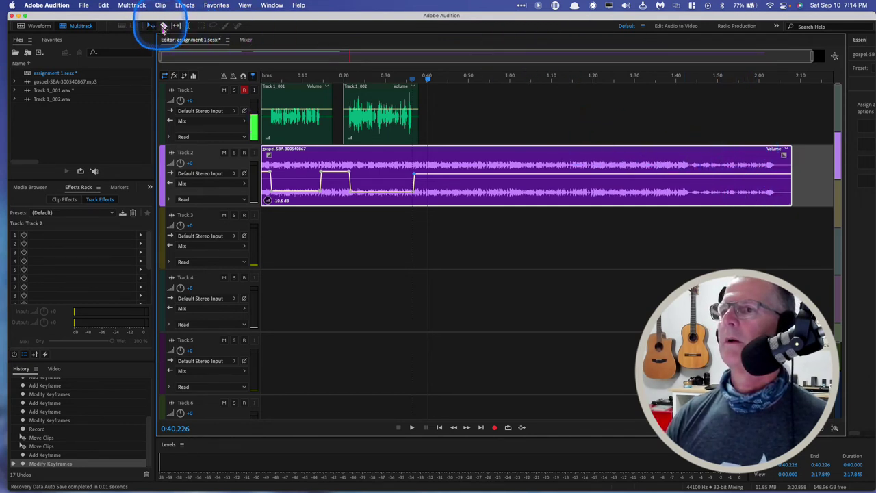
left_click(163, 26)
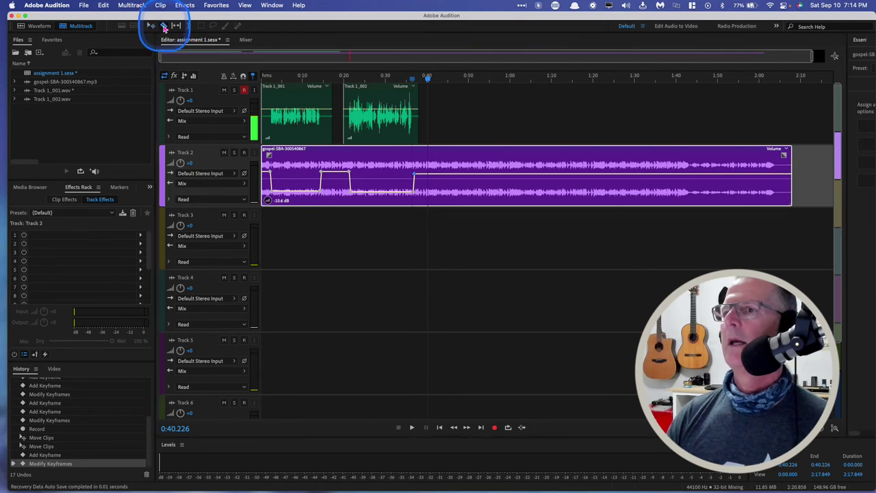
left_click(740, 161)
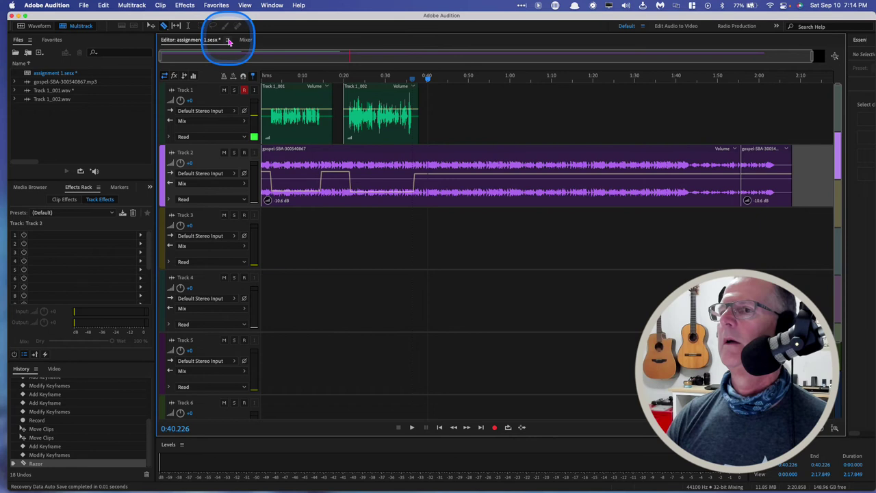
left_click(151, 26)
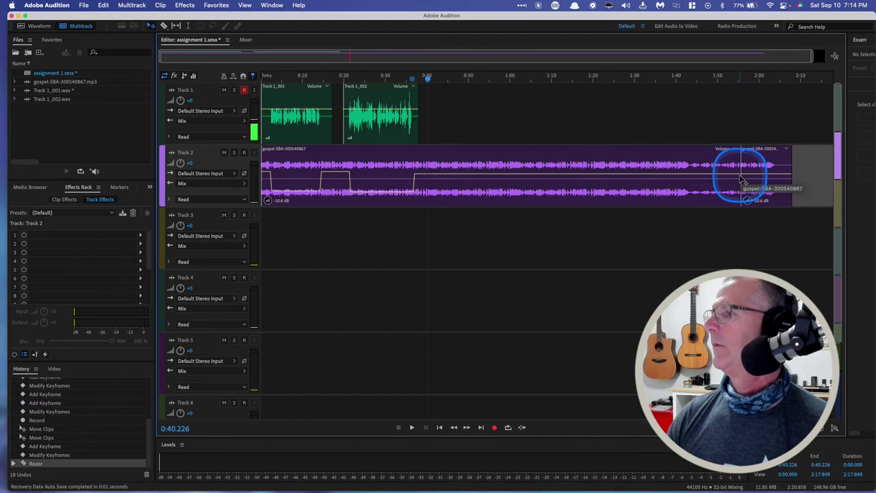
Trim the end of the main music clip to about 39 seconds and move the split-off ending directly against it.
left_click(189, 25)
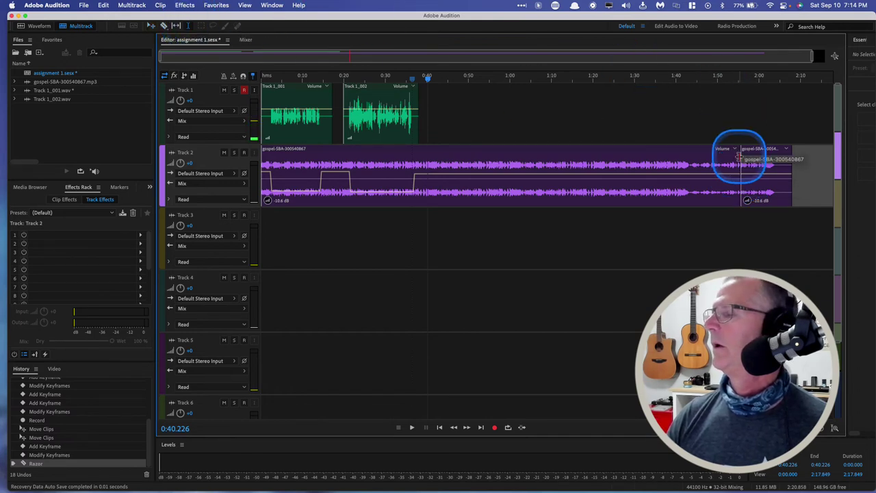
left_click_drag(739, 157, 422, 170)
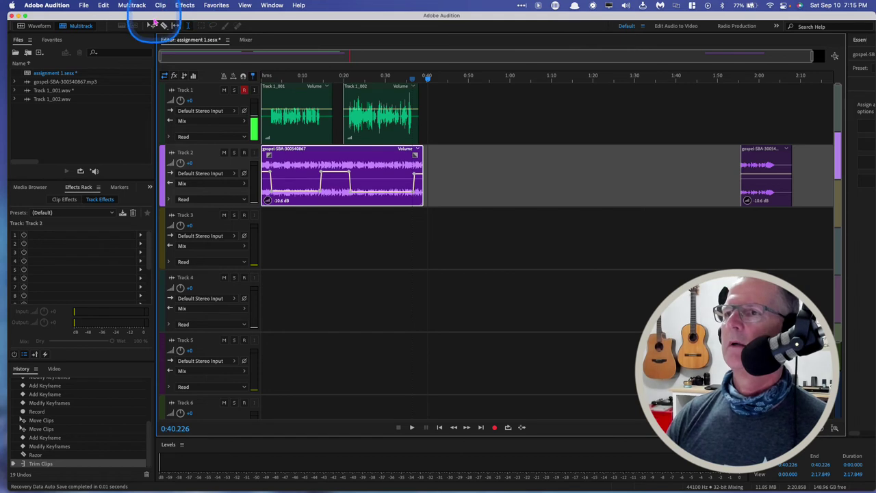
left_click(152, 25)
left_click_drag(768, 159, 447, 174)
Play the mix from about 34 to 40.6 seconds to hear the join between the two music clips.
left_click(402, 108)
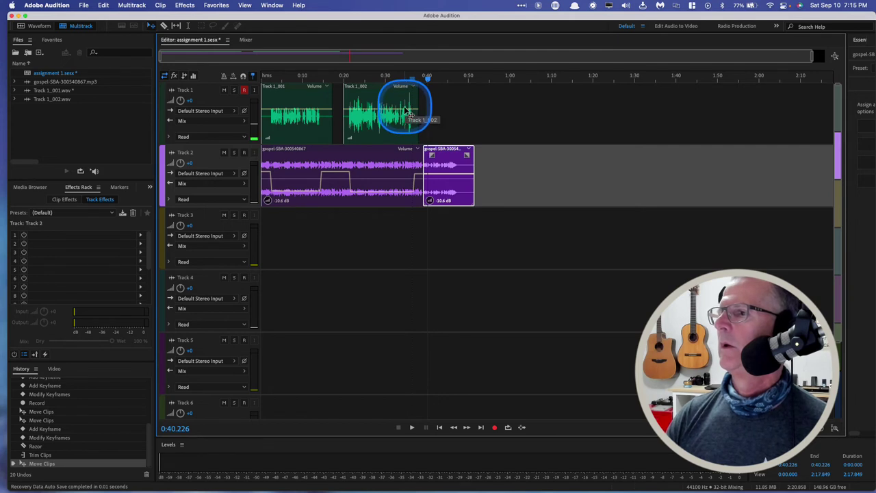
left_click(403, 79)
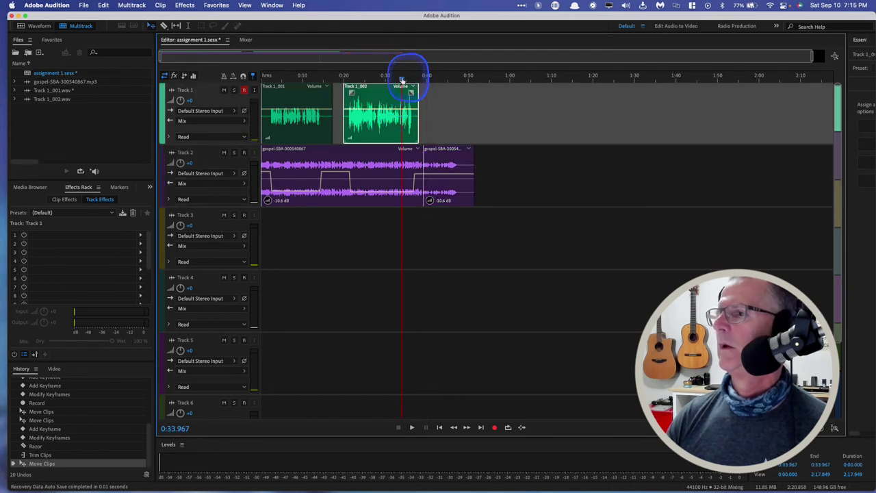
key("space")
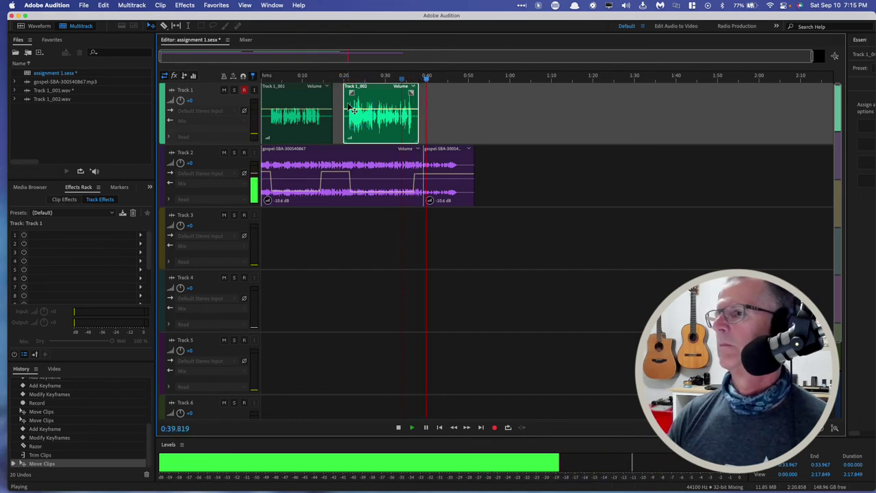
key("space")
left_click(438, 120)
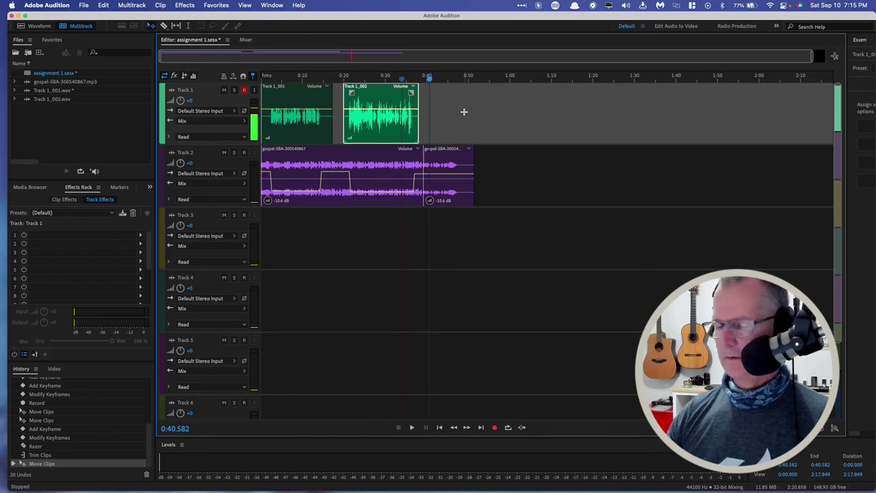
Replay the music join up close, from about 36.3 to 40.6 seconds.
scroll(463, 112, "up", 6)
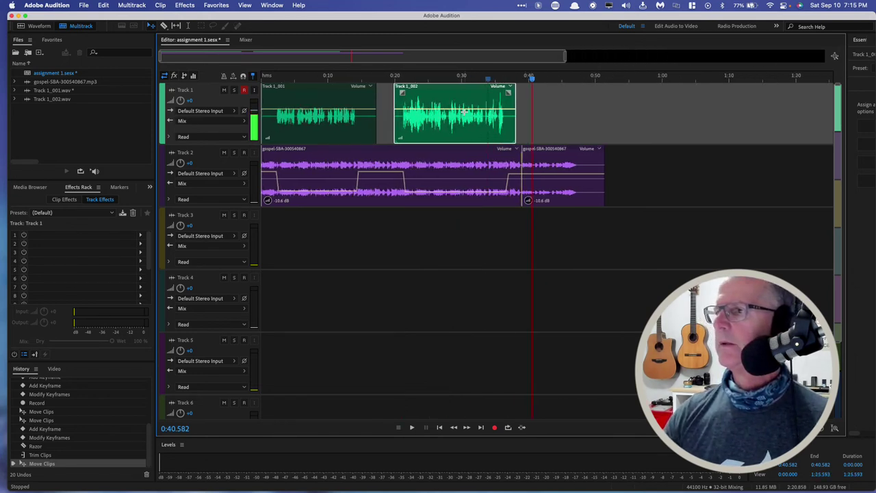
scroll(463, 112, "up", 4)
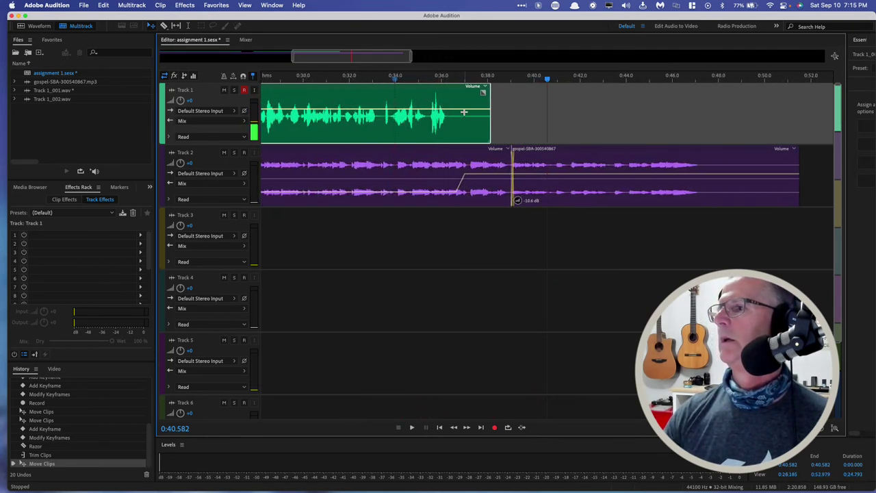
left_click(426, 81)
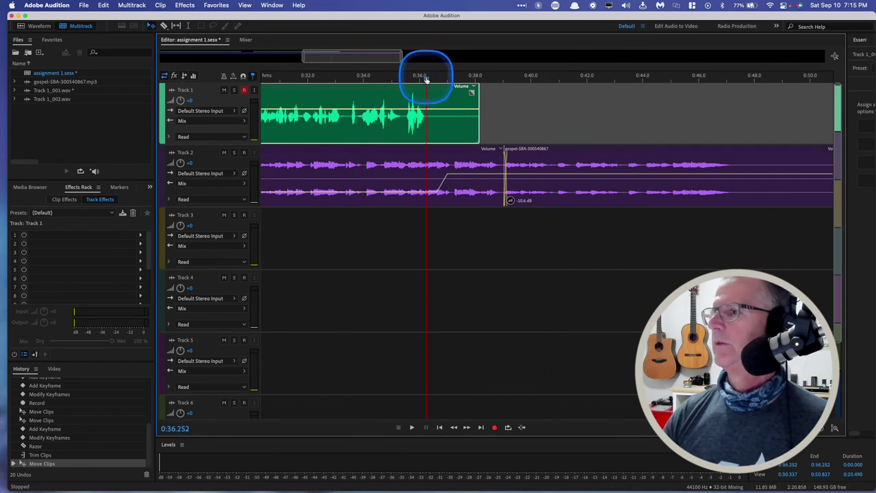
key("space")
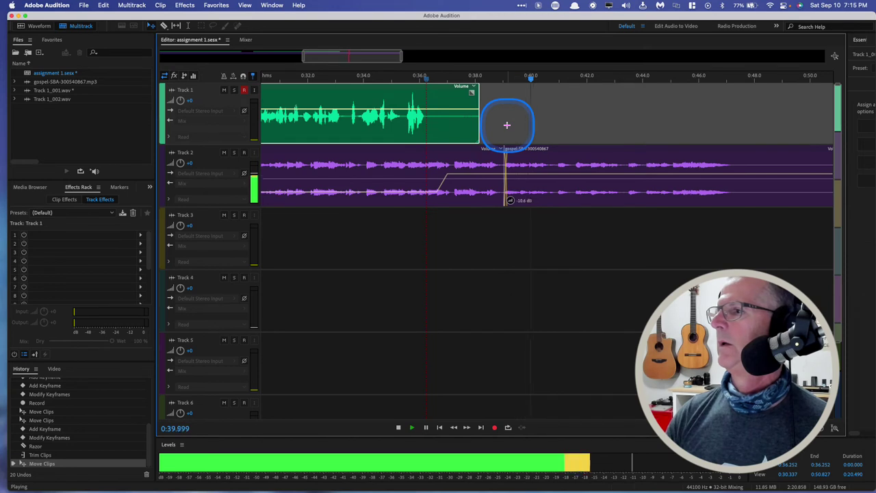
key("space")
Trim the start of the music ending clip slightly and slide it to about 38 seconds, overlapping the main music clip in a crossfade.
left_click(508, 166)
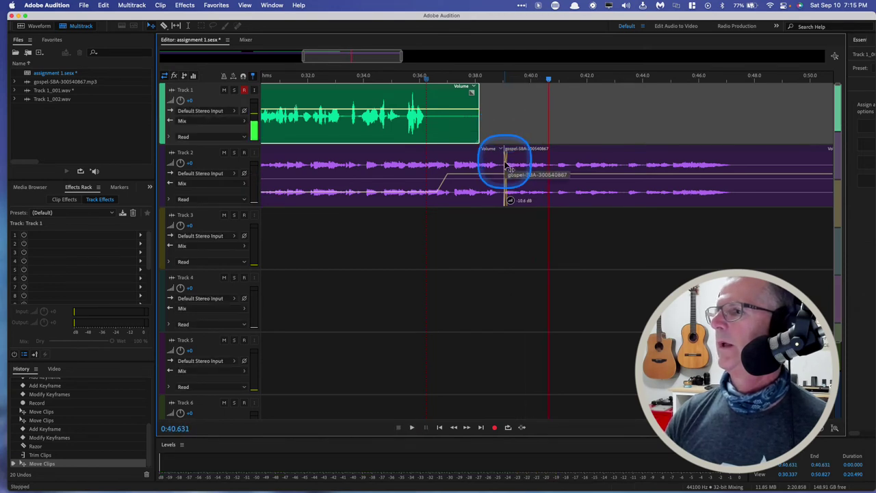
left_click_drag(508, 166, 528, 155)
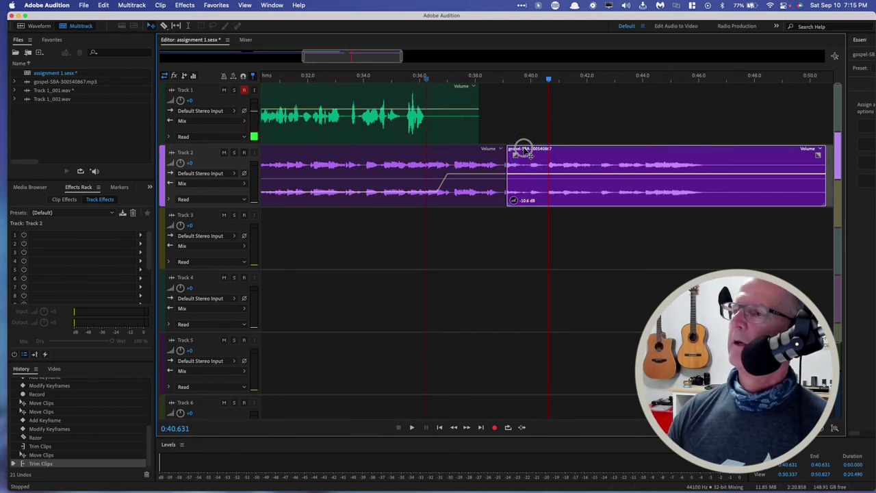
left_click_drag(524, 151, 494, 149)
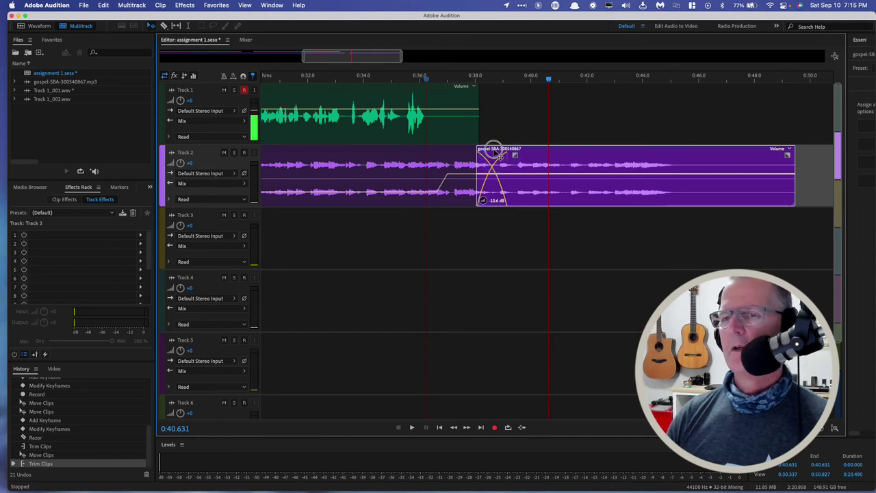
left_click_drag(498, 153, 496, 152)
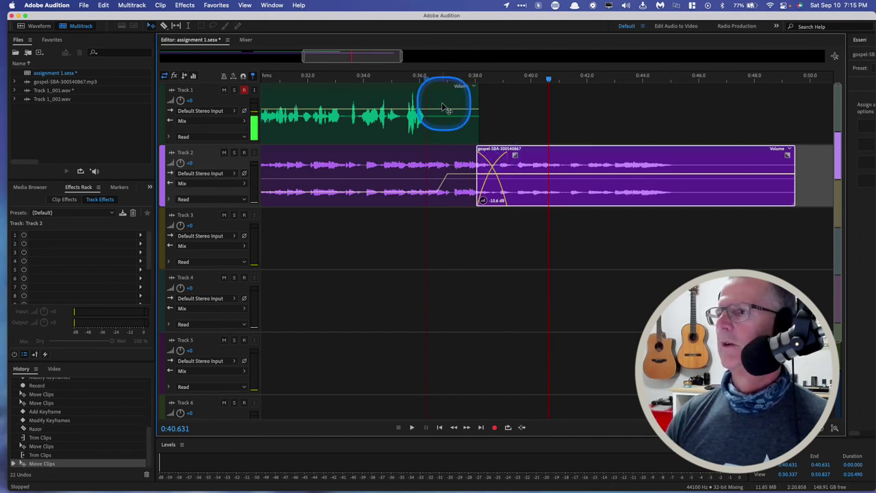
Play the music crossfade from about 35.4 to 39.9 seconds.
left_click(402, 80)
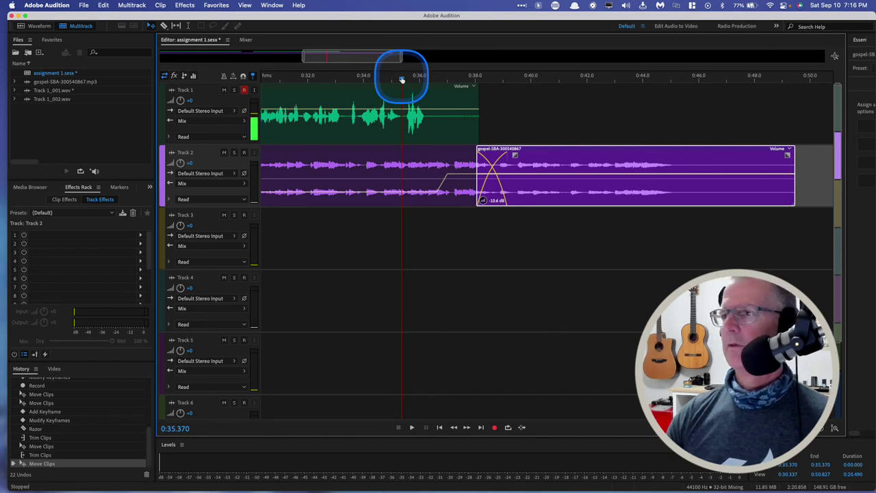
key("space")
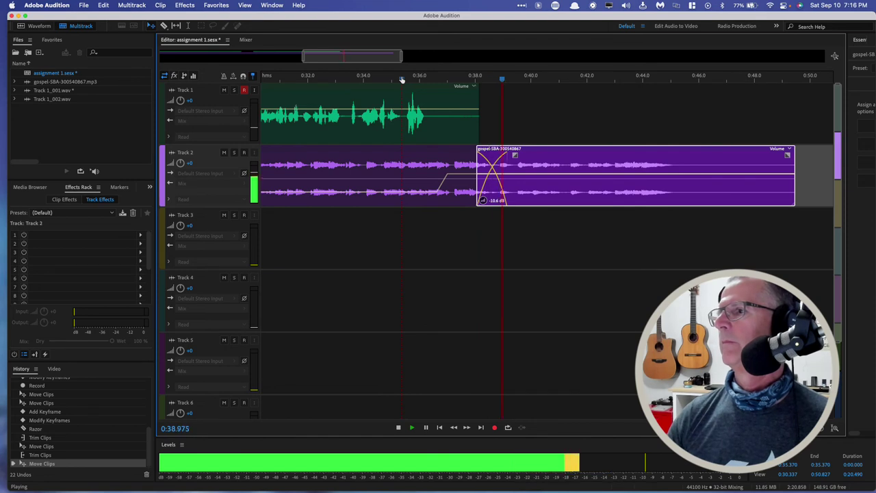
key("space")
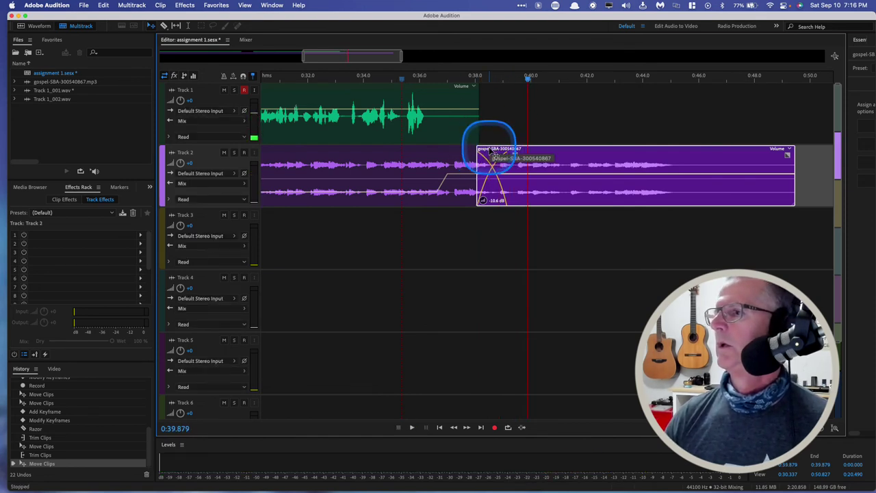
Trim about 0.9 seconds more off the start of the music ending clip and place it at about 38 seconds, overlapping the main music clip.
left_click_drag(494, 156, 518, 152)
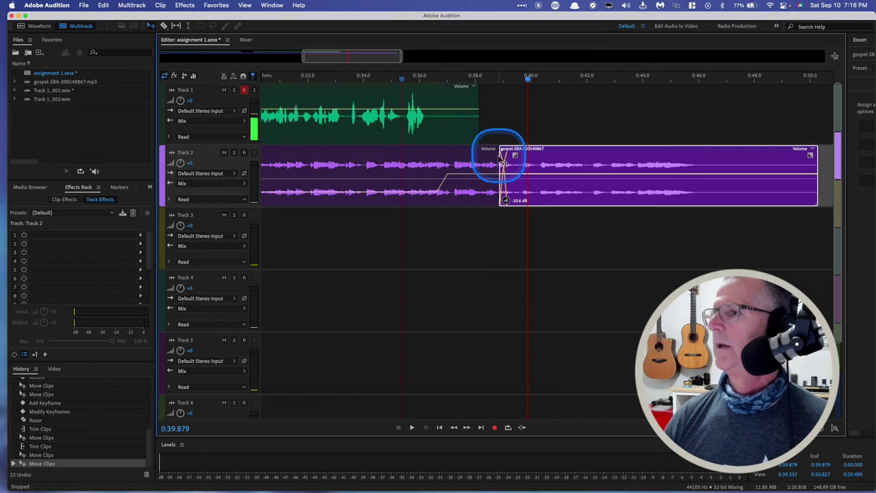
left_click_drag(503, 163, 487, 151)
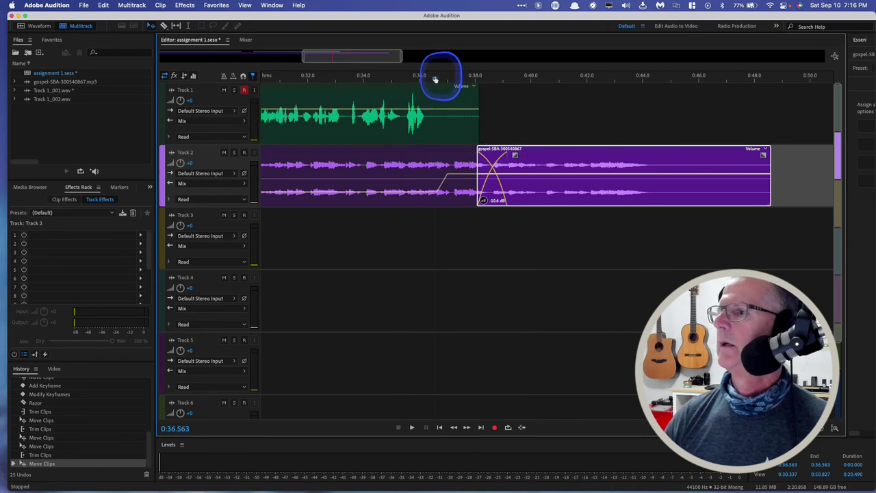
Play the music crossfade from about 36.6 to 39.6 seconds.
left_click(435, 79)
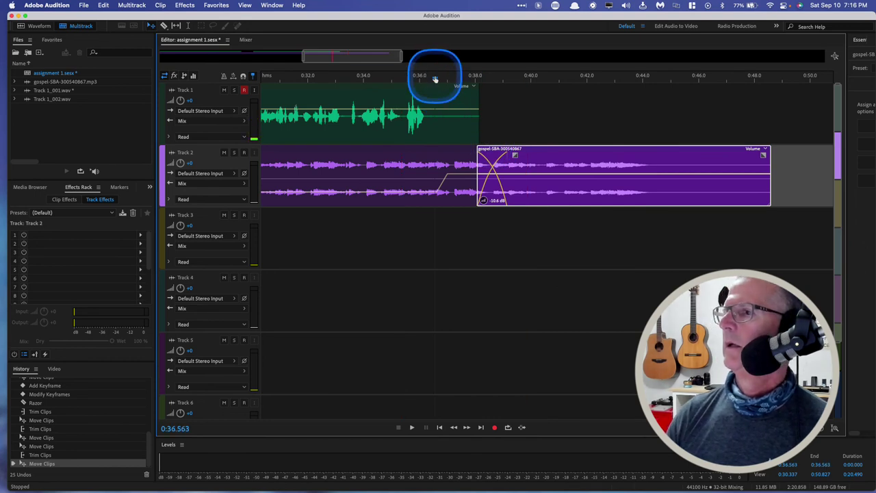
key("space")
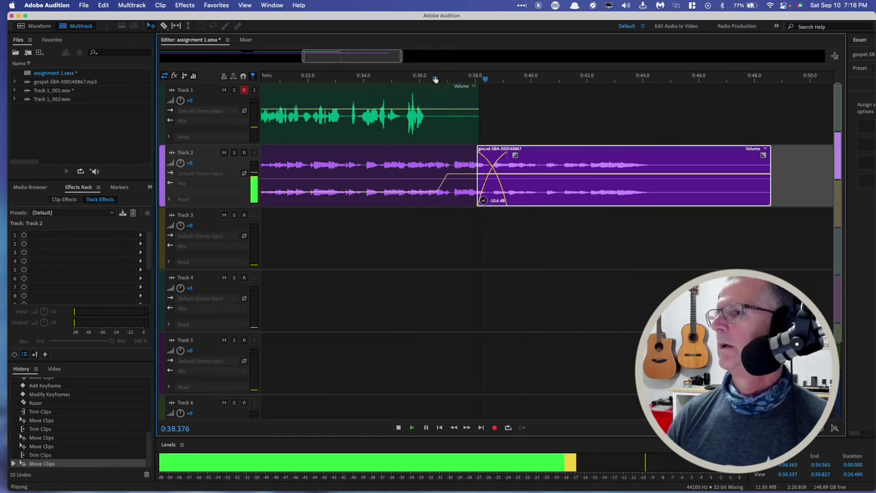
key("space")
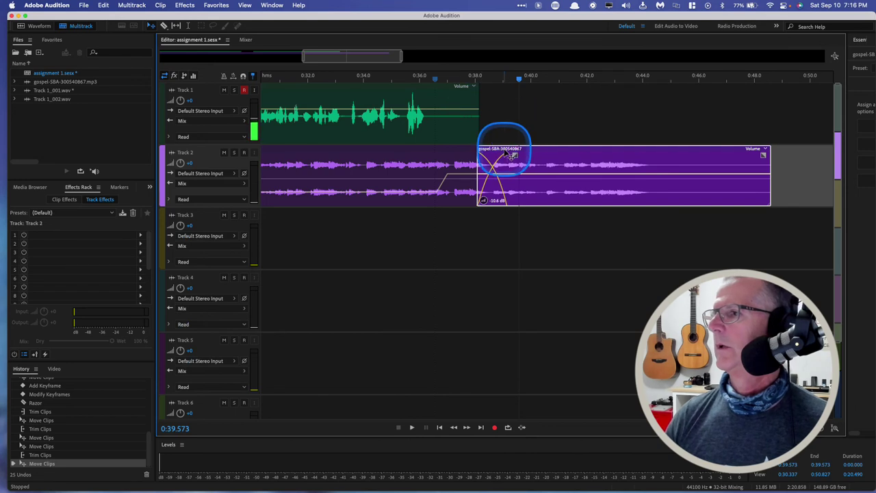
Try the music ending clip earlier, at about 37.5 seconds, and play the widened crossfade from about 36 seconds.
left_click_drag(506, 154, 492, 154)
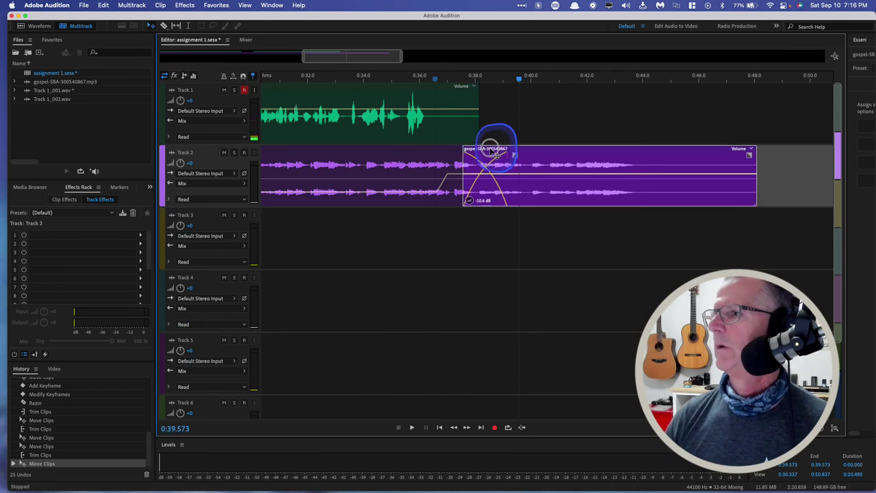
left_click(421, 77)
key("space")
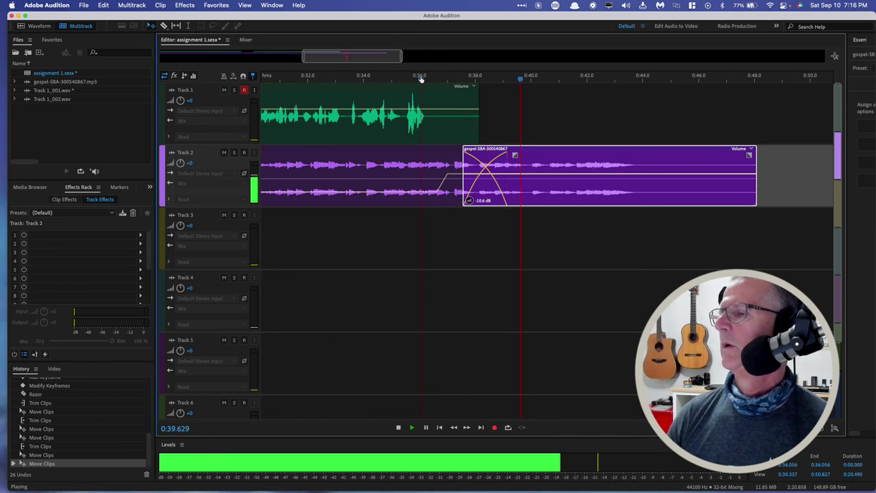
key("space")
Trim about 0.5 seconds off the start of the music ending clip, overlap it at about 38.7 seconds, and play the short crossfade.
left_click(483, 152)
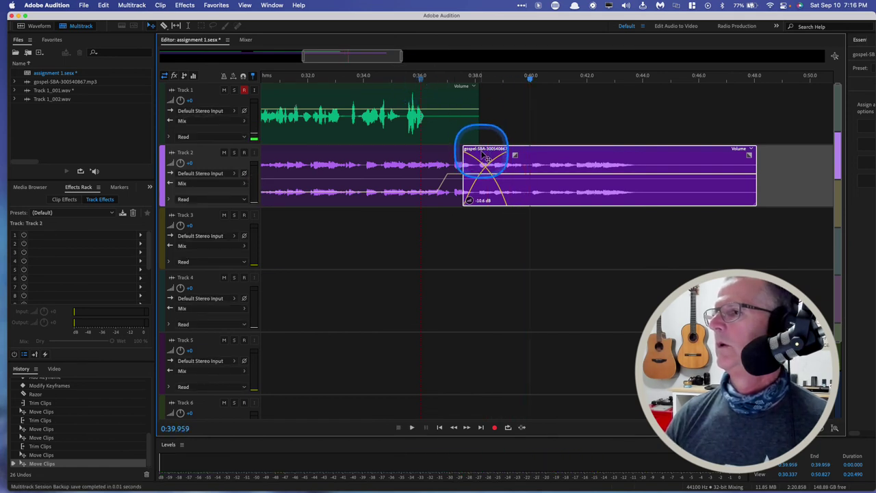
left_click_drag(484, 156, 511, 149)
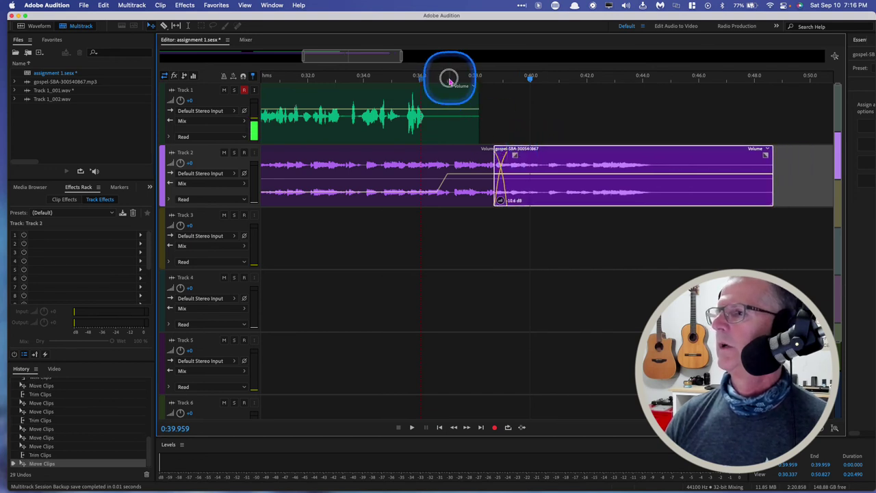
left_click(449, 81)
key("space")
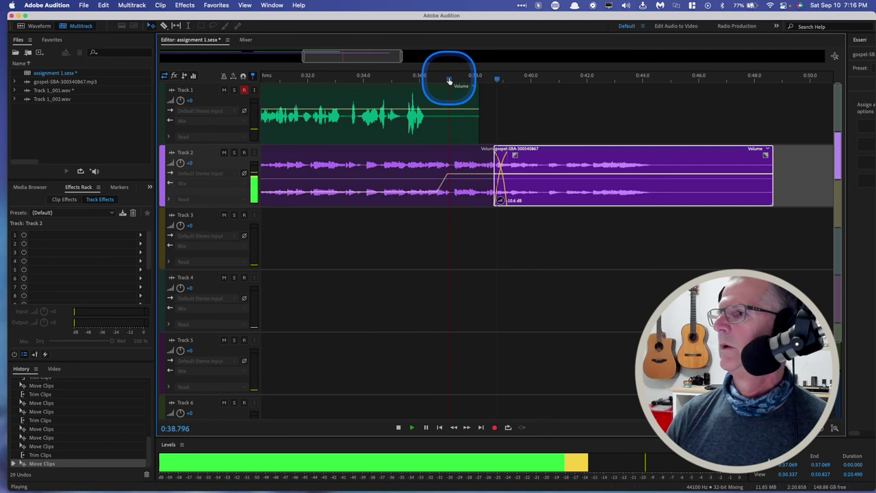
key("space")
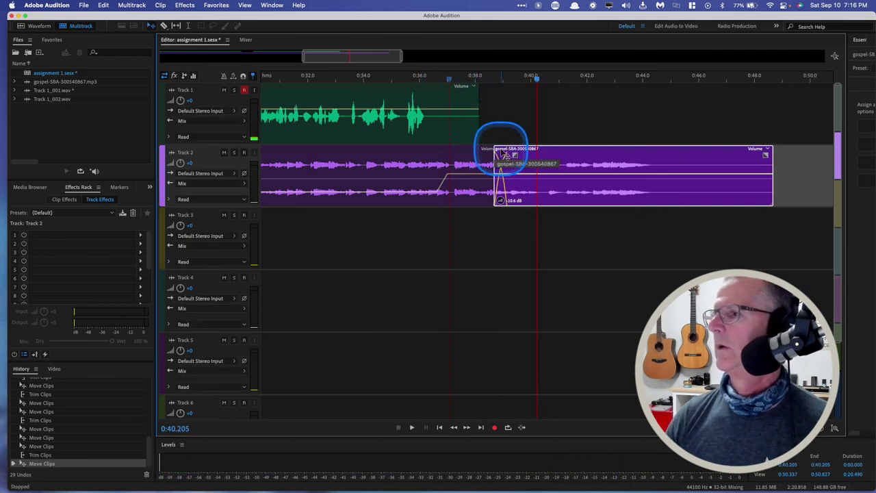
Trim about 0.6 seconds more off the music ending clip's start, place it at about 38.6 seconds, and play the join from 37.4 seconds.
left_click_drag(504, 155, 526, 157)
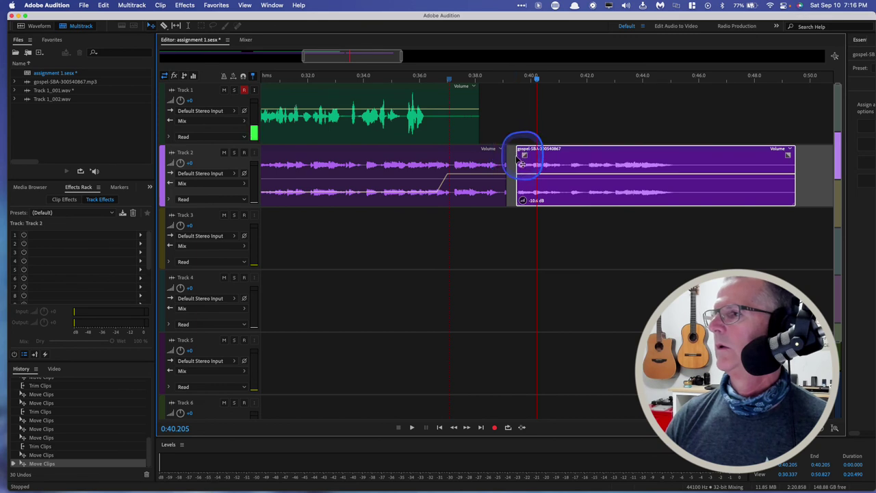
left_click_drag(517, 157, 505, 143)
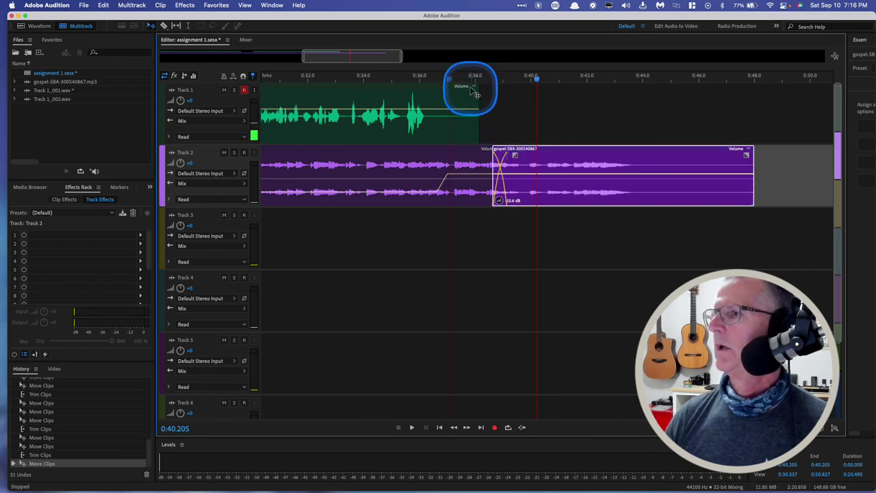
left_click(459, 76)
key("space")
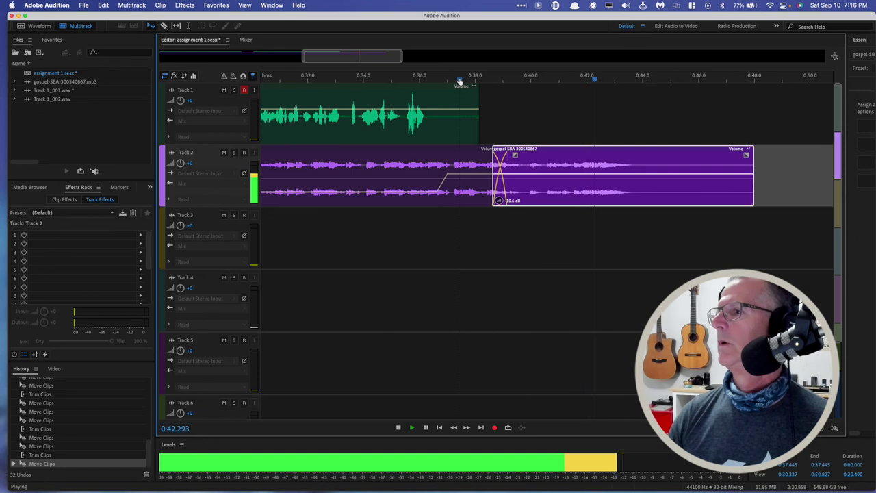
key("space")
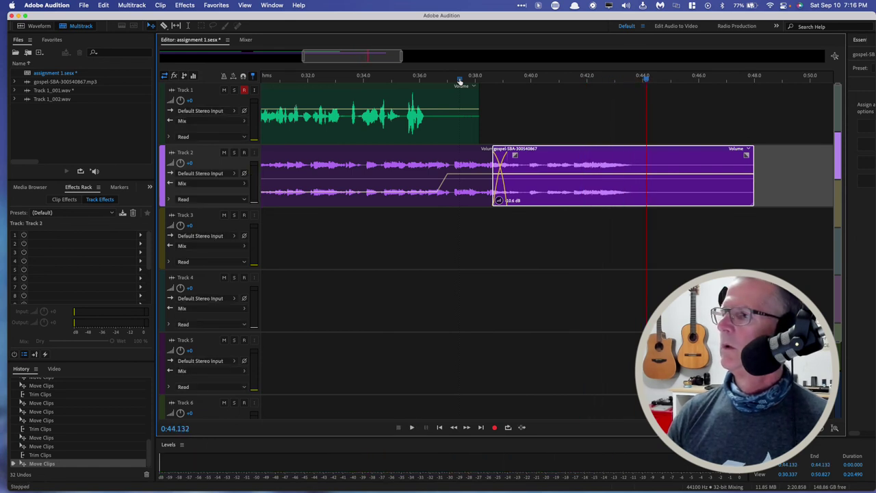
left_click(624, 102)
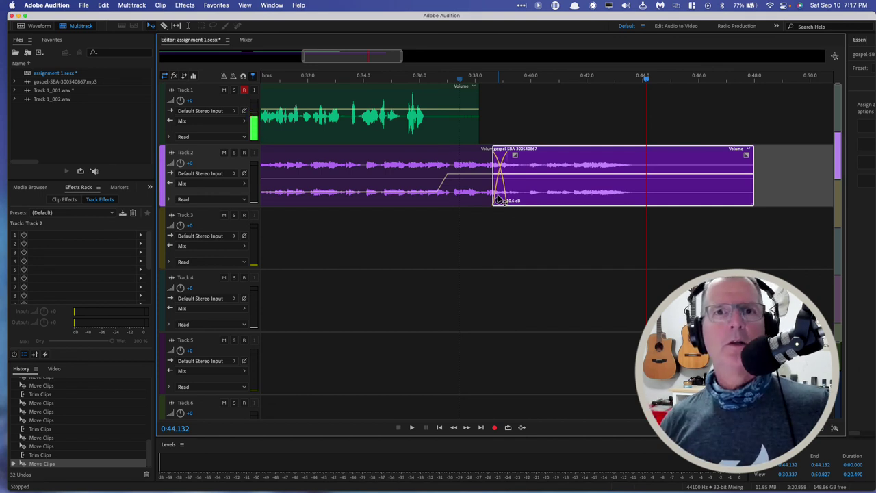
Bring the start of the session into view to examine the voice clips and the ducked music.
left_click_drag(465, 213, 388, 238)
scroll(388, 239, "down", 5)
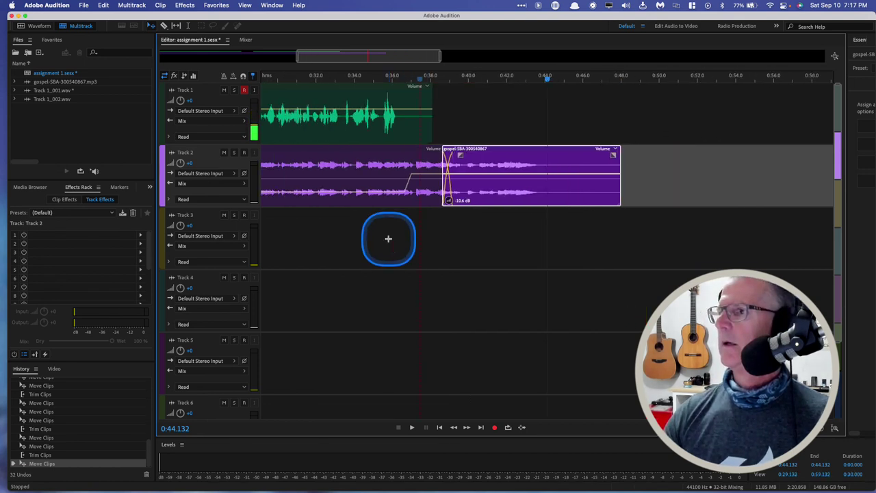
scroll(388, 238, "left", 5)
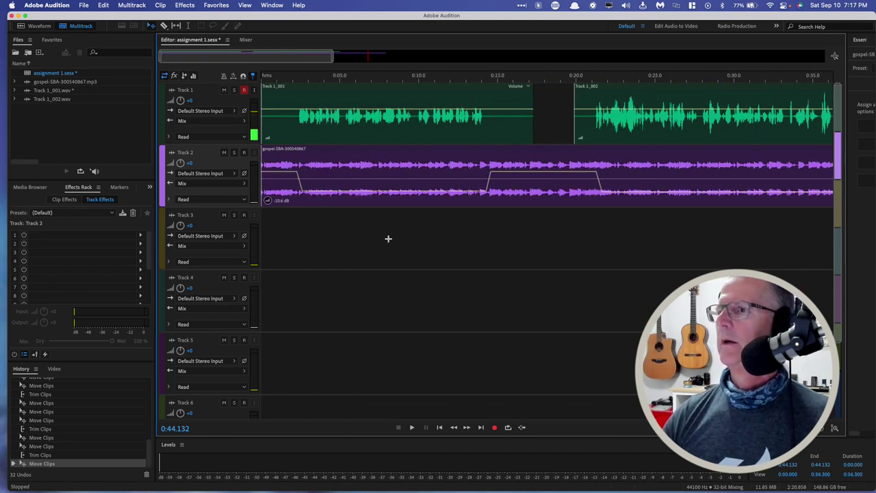